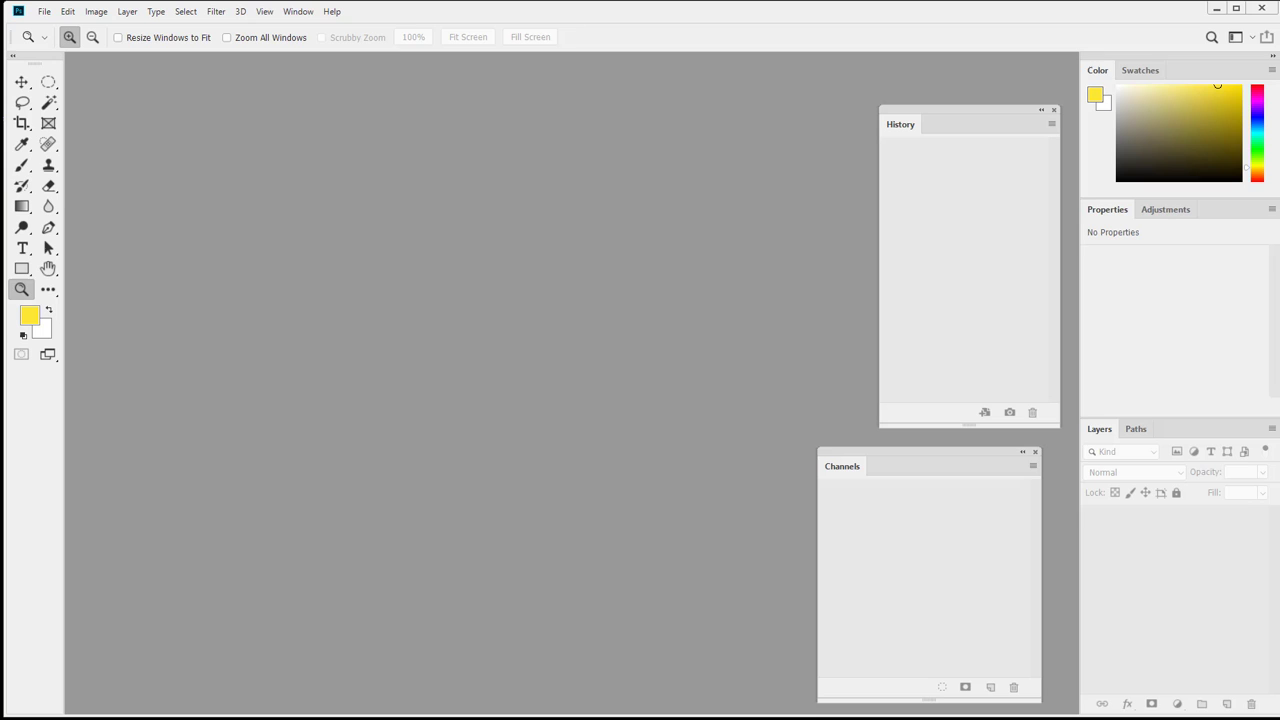
Create a new document 5.6 in wide by 4.25 in high at 300 ppi with a black background.
{"action": "left_click", "coordinate": [45, 11]}
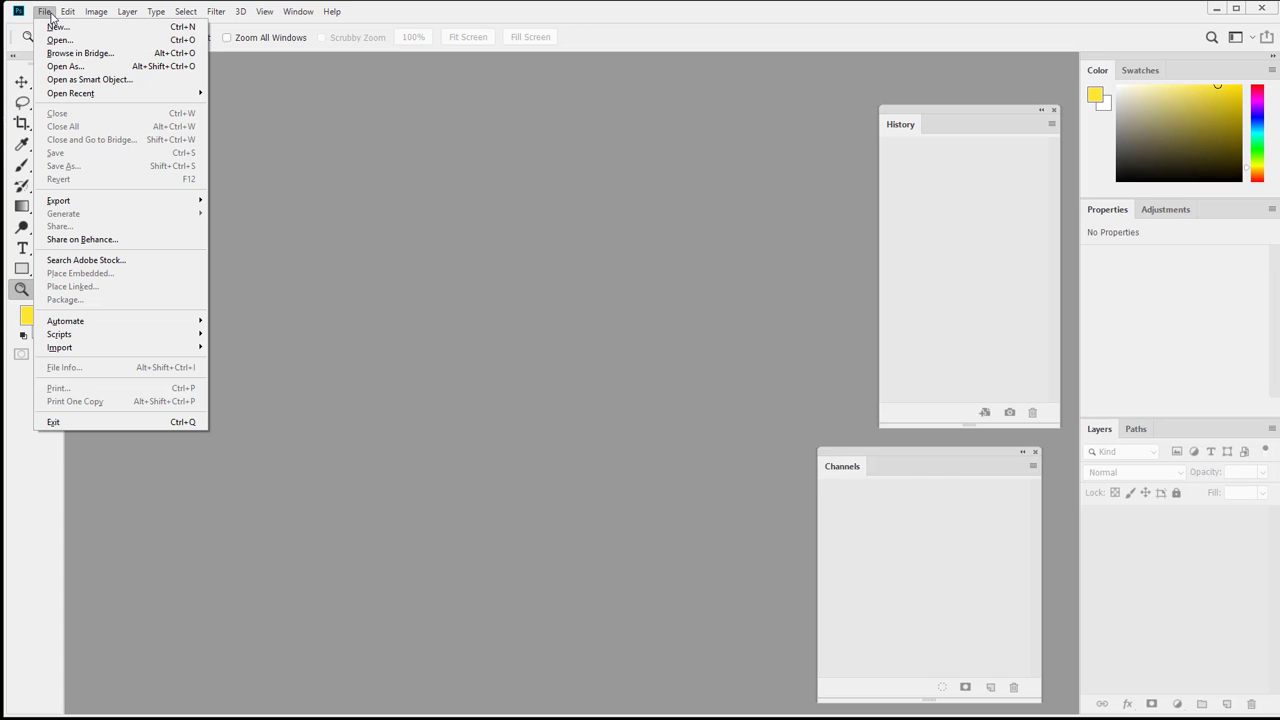
{"action": "left_click", "coordinate": [68, 33]}
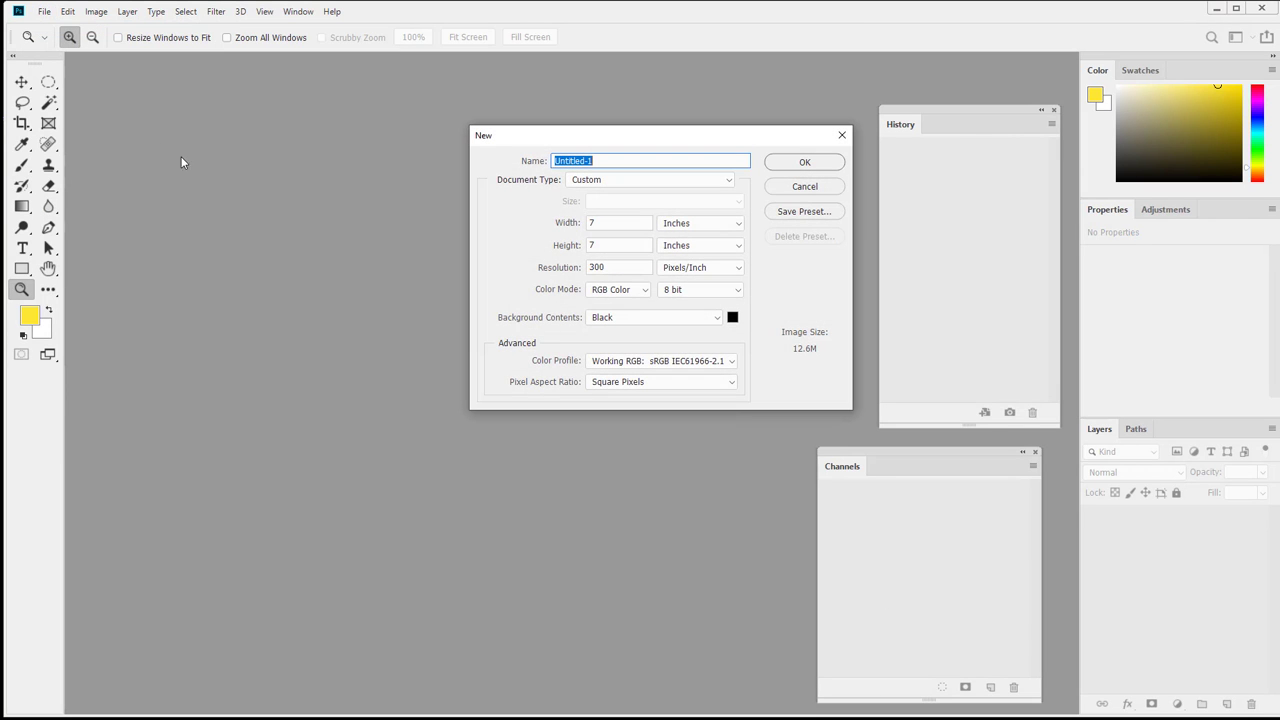
{"action": "double_click", "coordinate": [625, 223]}
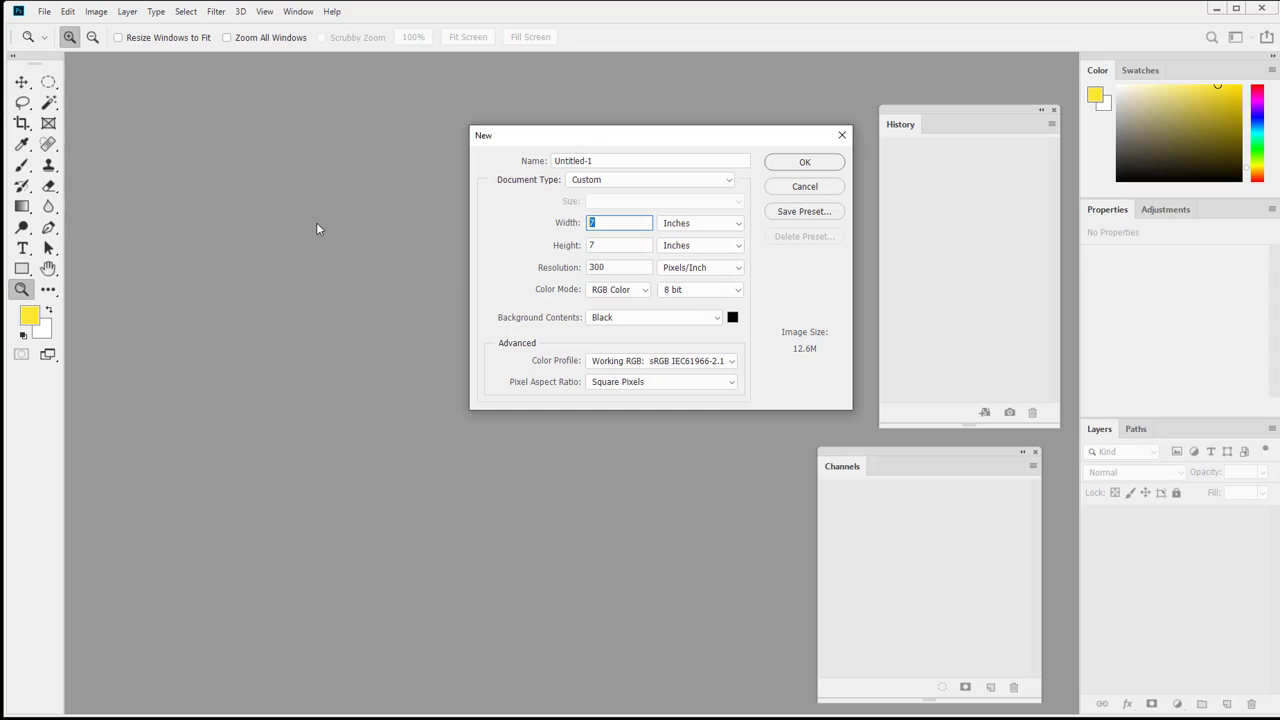
{"action": "type", "text": "5.6"}
{"action": "left_click", "coordinate": [553, 247]}
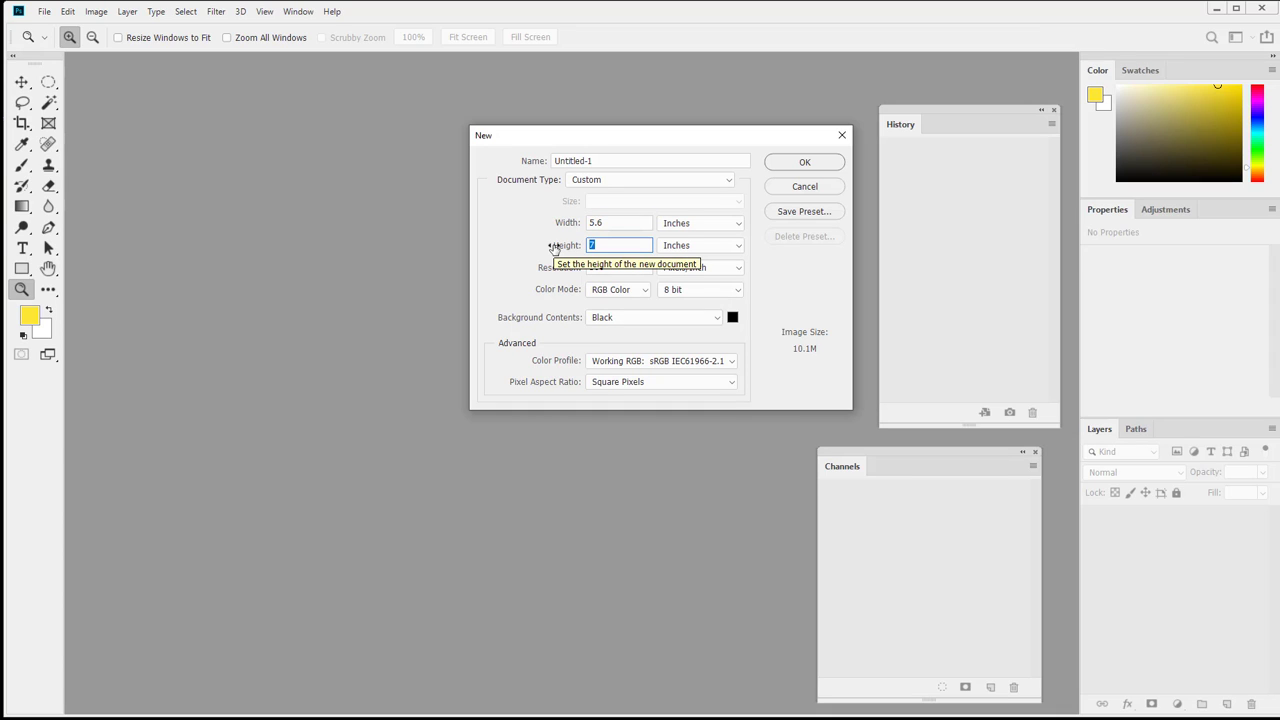
{"action": "type", "text": "4"}
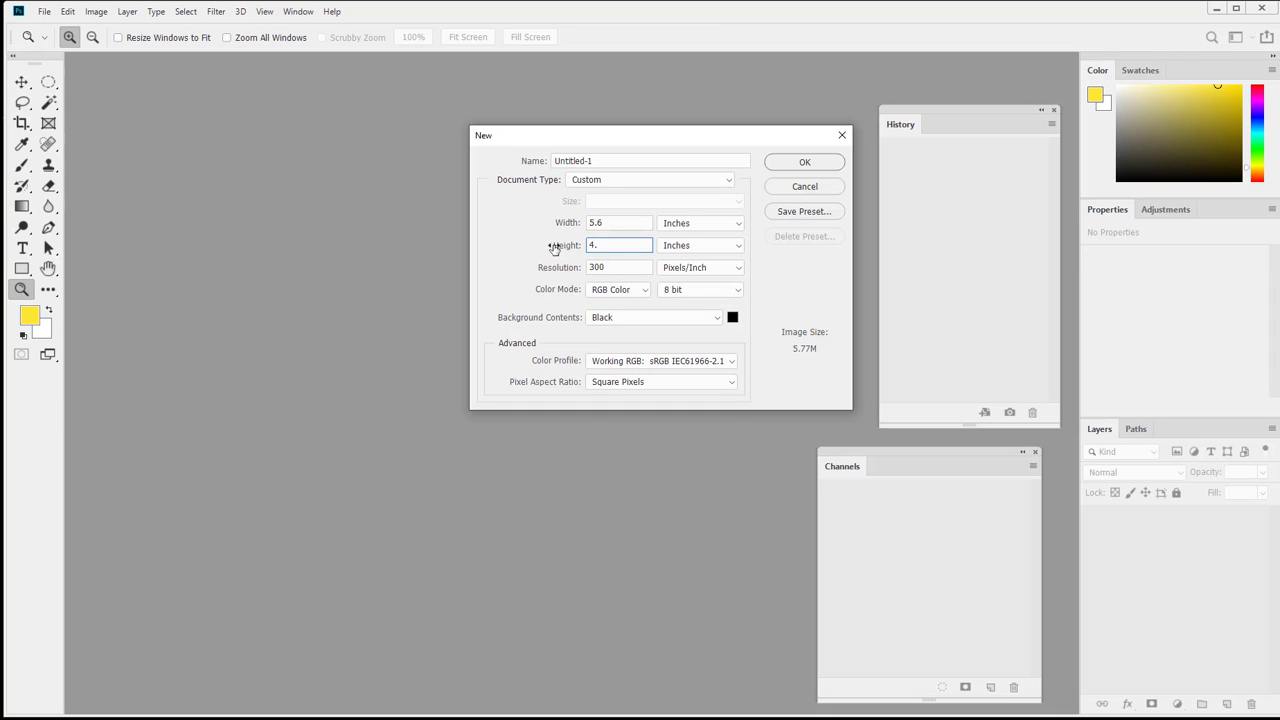
{"action": "type", "text": ".52"}
{"action": "key", "text": "Return"}
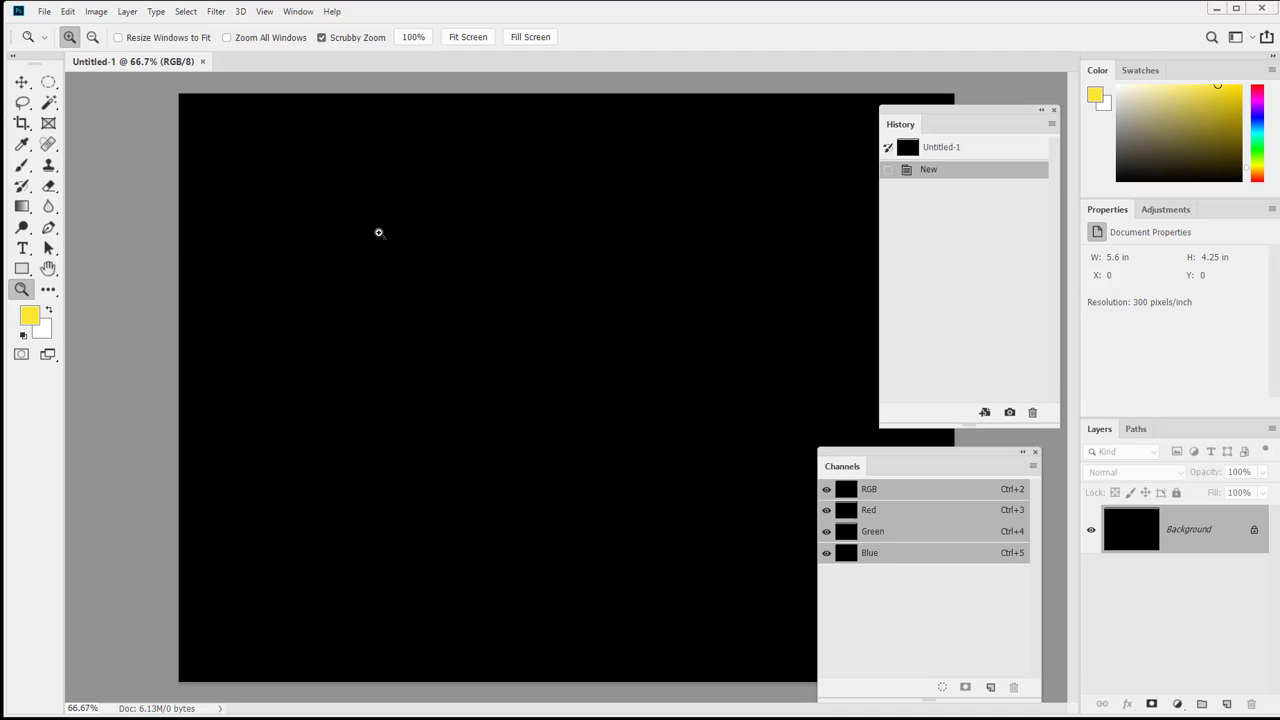
Show the canvas at actual size, then zoom out twice to see the whole canvas.
{"action": "double_click", "coordinate": [21, 290]}
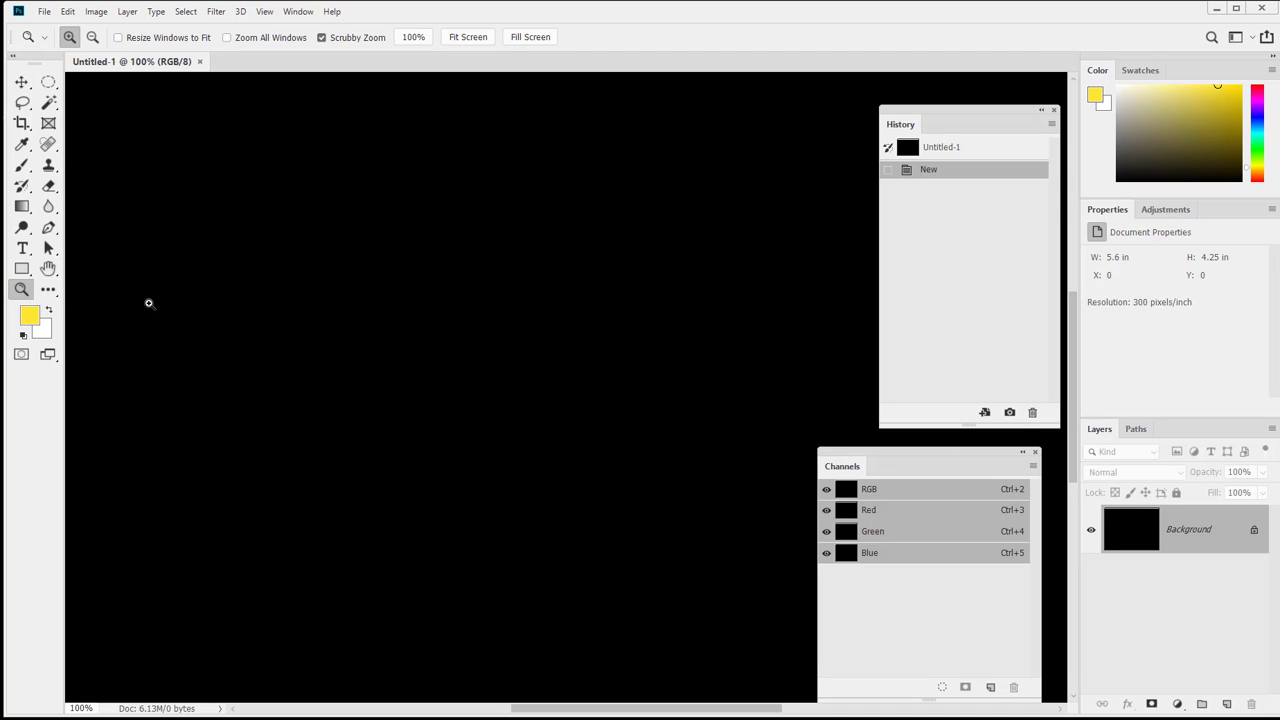
{"action": "left_click", "coordinate": [240, 310], "text": "alt"}
{"action": "left_click", "coordinate": [240, 310], "text": "alt"}
{"action": "left_click", "coordinate": [240, 310], "text": "alt"}
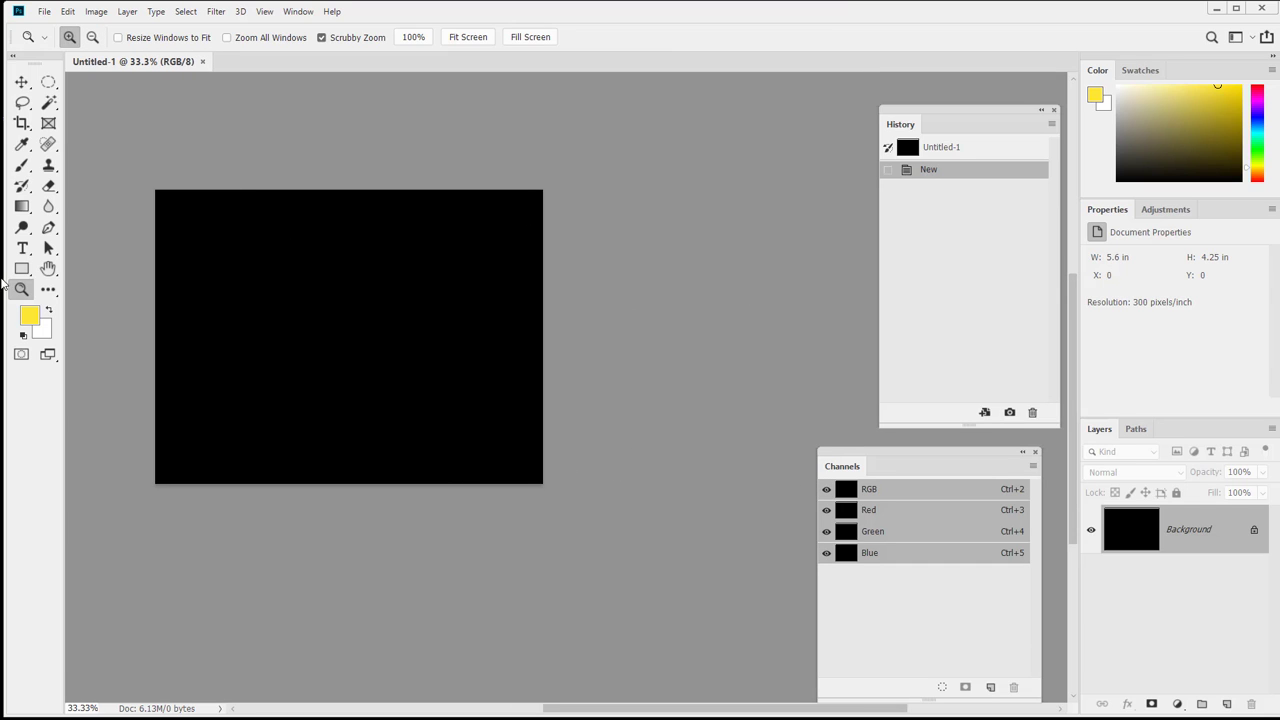
Open a second window of Untitled-1 via Arrange > New Window and drag it aside.
{"action": "left_click", "coordinate": [298, 11]}
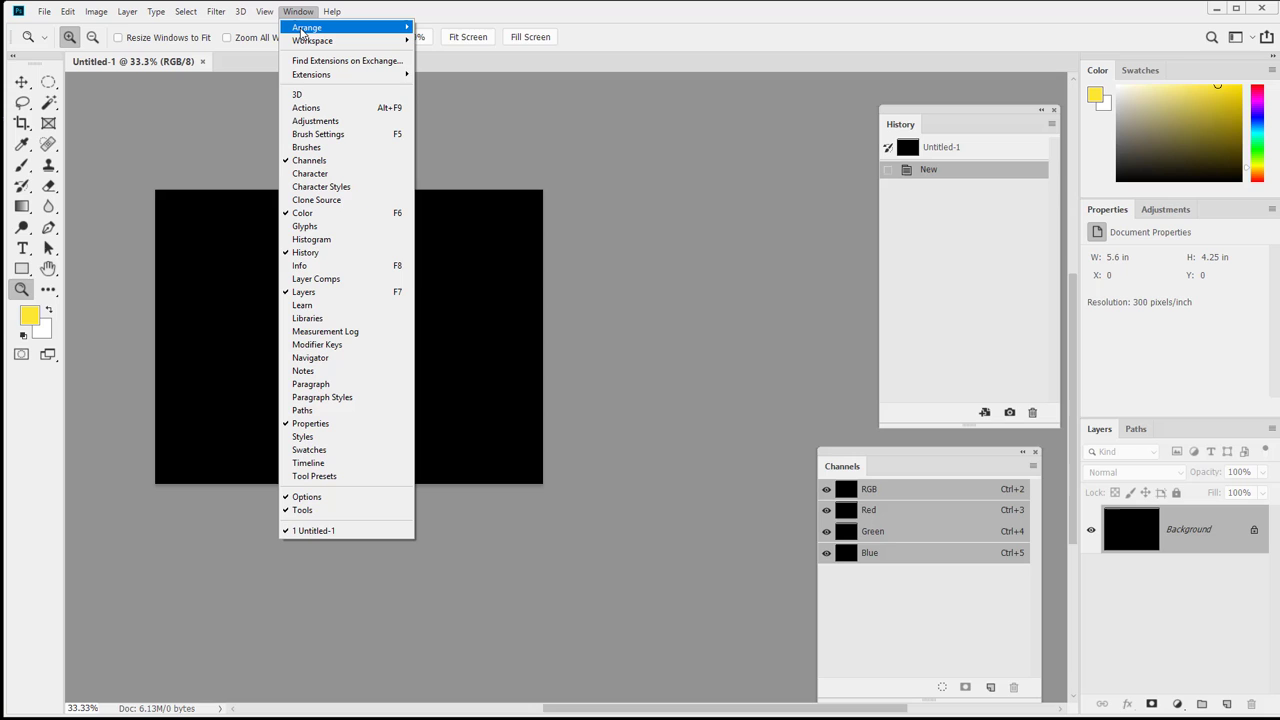
{"action": "mouse_move", "coordinate": [304, 32]}
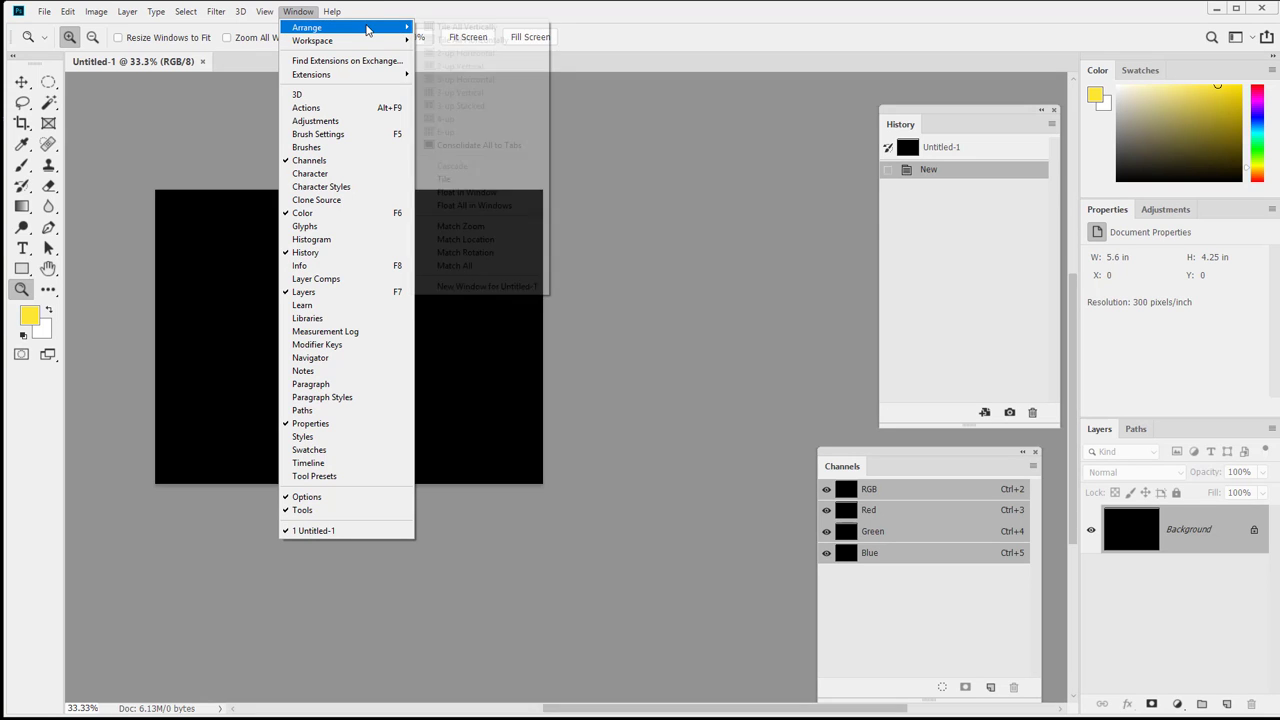
{"action": "left_click", "coordinate": [489, 288]}
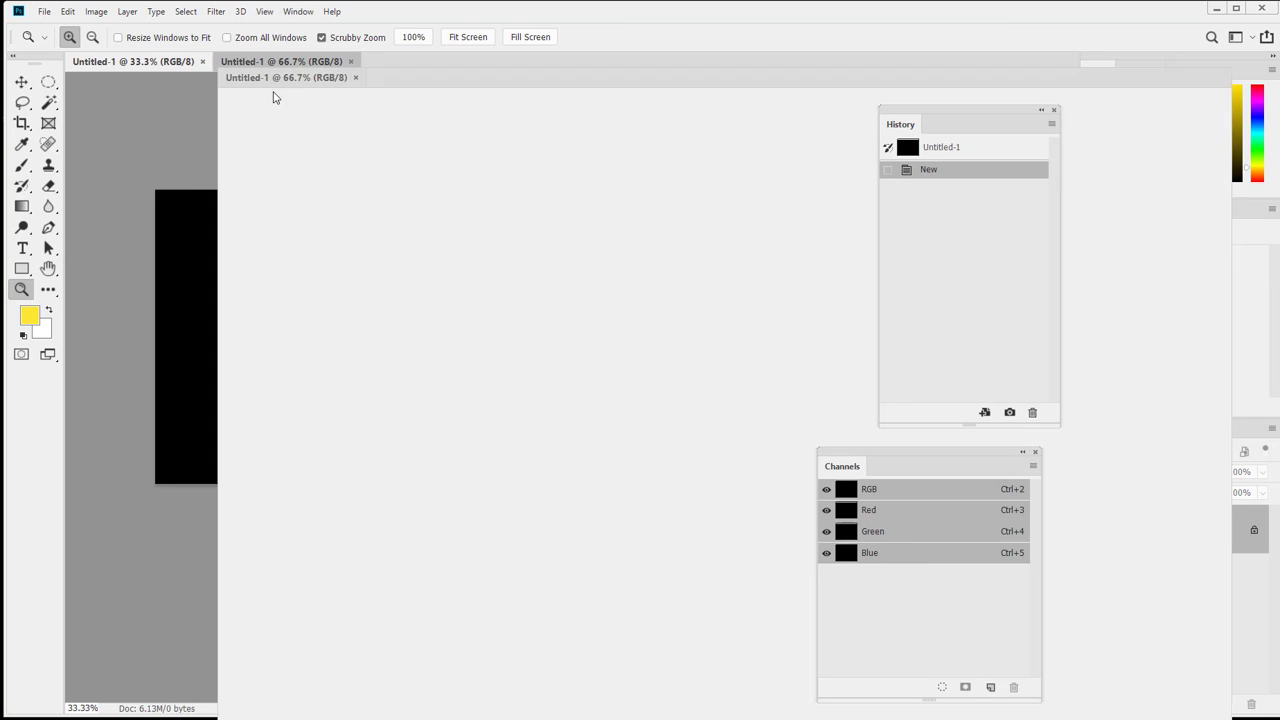
{"action": "left_click_drag", "start_coordinate": [275, 97], "coordinate": [360, 718]}
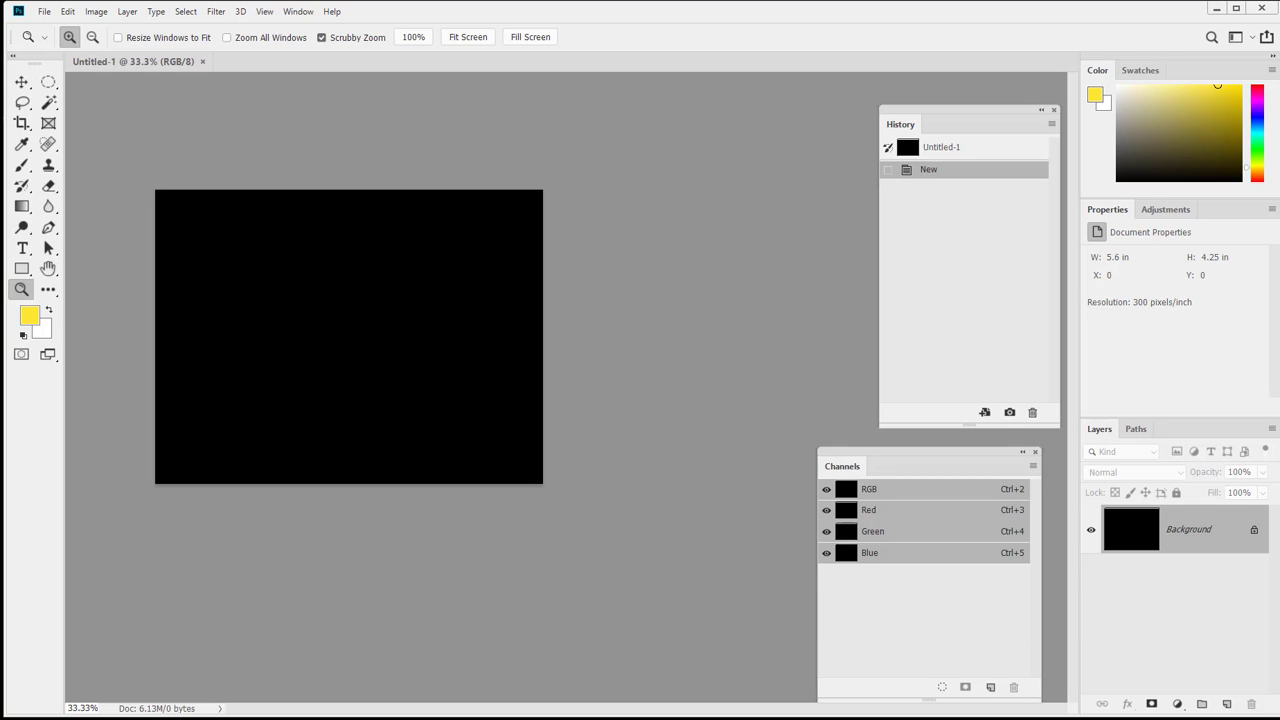
Reset default colours, then pick the Brush with white as foreground at size 80.
{"action": "key", "text": "d"}
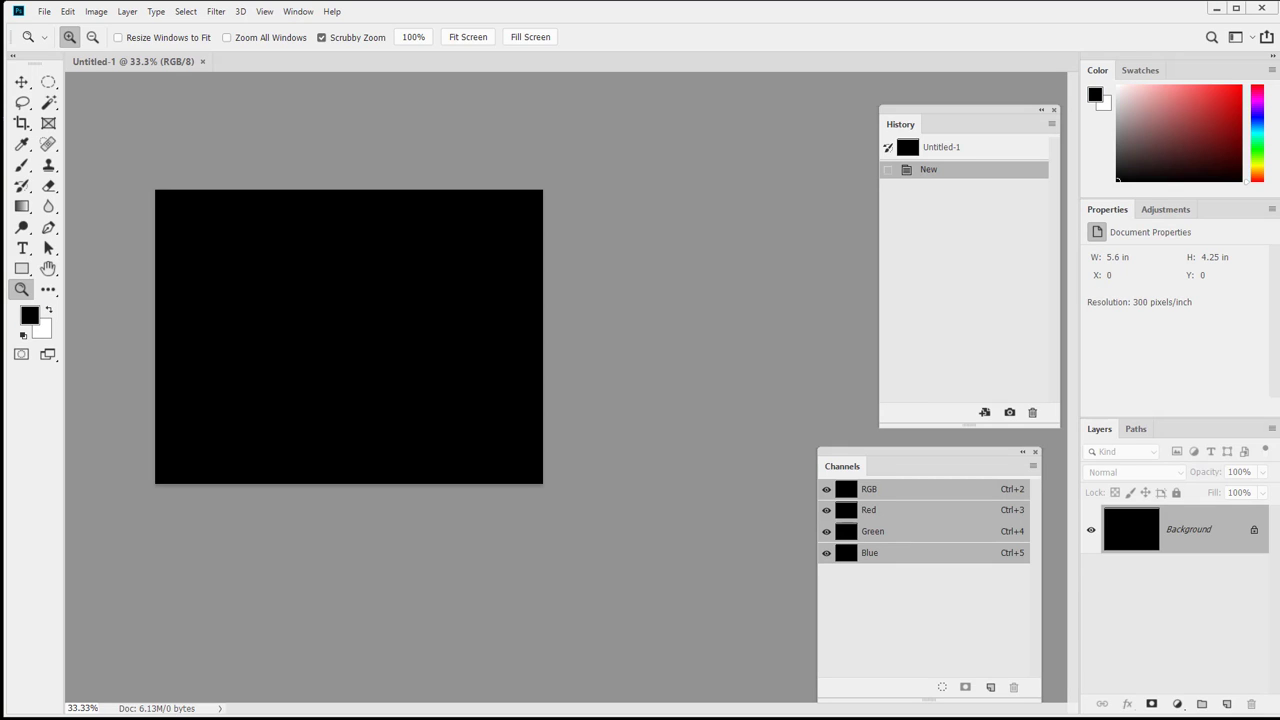
{"action": "key", "text": "b"}
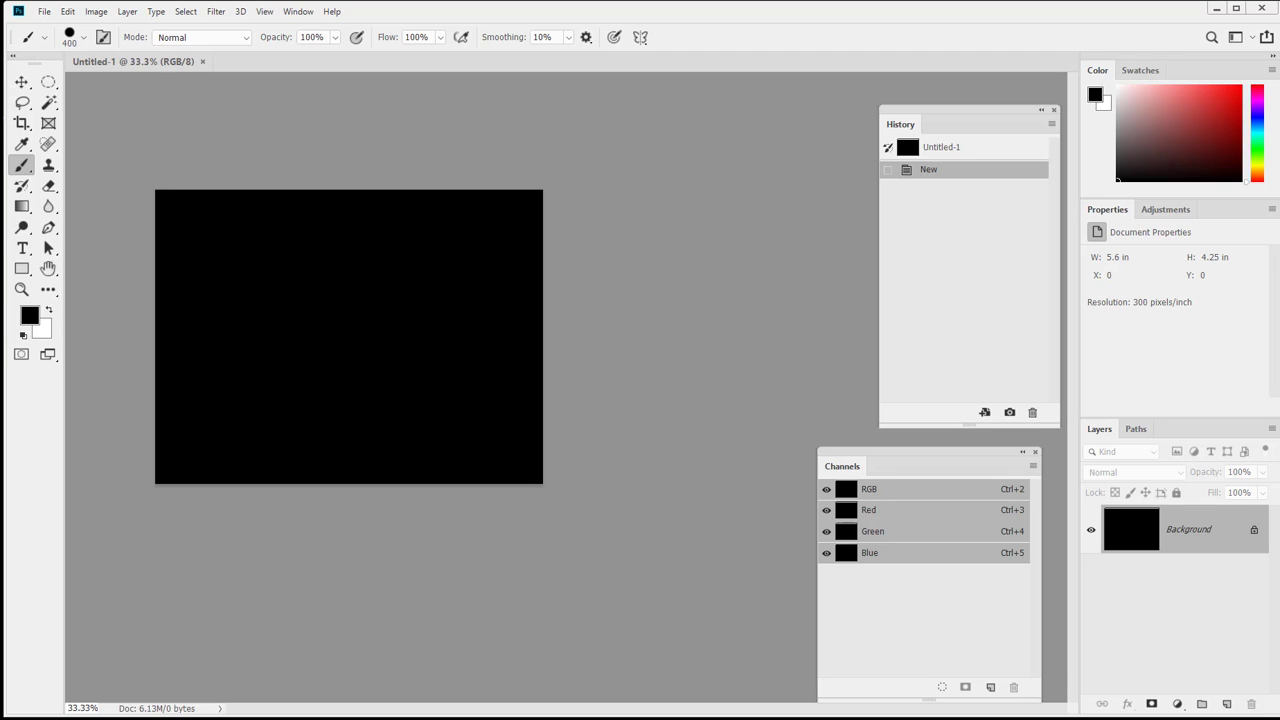
{"action": "key", "text": "x"}
{"action": "key", "text": "bracketleft"}
{"action": "key", "text": "bracketleft"}
{"action": "key", "text": "bracketleft"}
{"action": "key", "text": "bracketleft"}
{"action": "key", "text": "bracketleft"}
{"action": "key", "text": "bracketleft"}
Paint the white face circle, eyes, grinning mouth and small accent dabs around it.
{"action": "left_click_drag", "start_coordinate": [326, 366], "coordinate": [334, 378]}
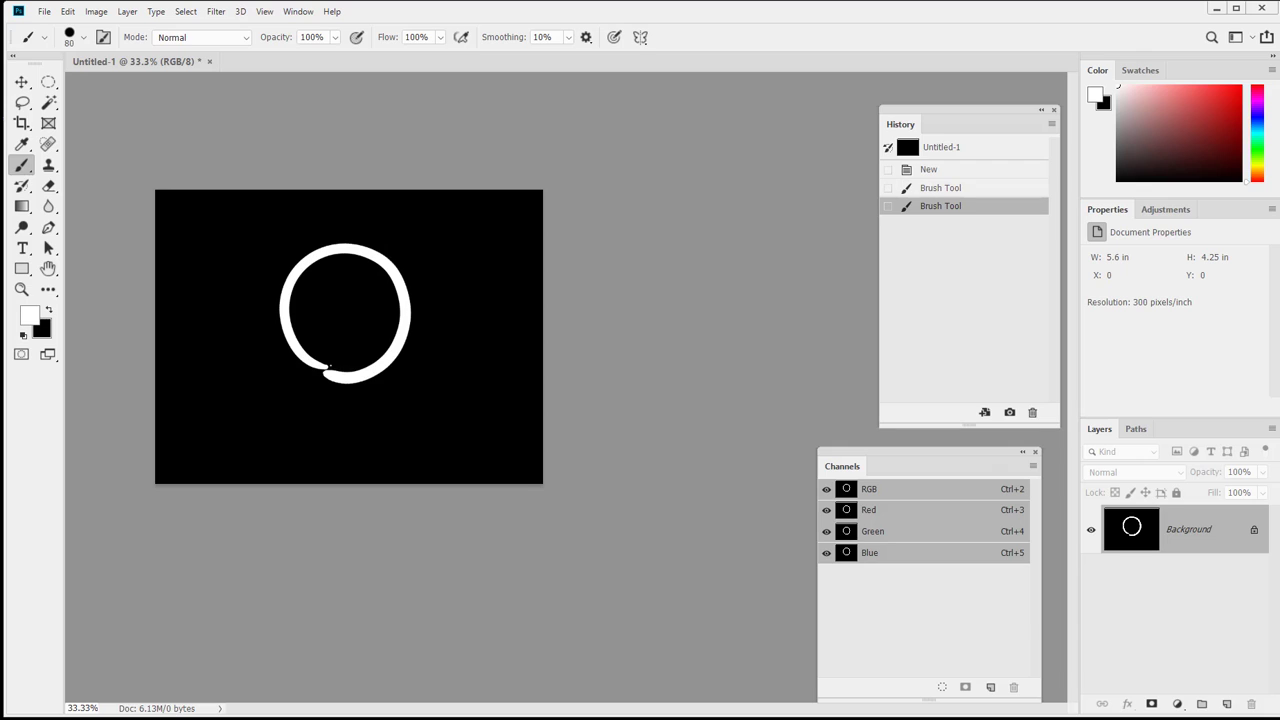
{"action": "mouse_move", "coordinate": [316, 283]}
{"action": "left_mouse_down"}
{"action": "mouse_move", "coordinate": [317, 298]}
{"action": "mouse_move", "coordinate": [345, 293]}
{"action": "mouse_move", "coordinate": [372, 310]}
{"action": "left_mouse_up"}
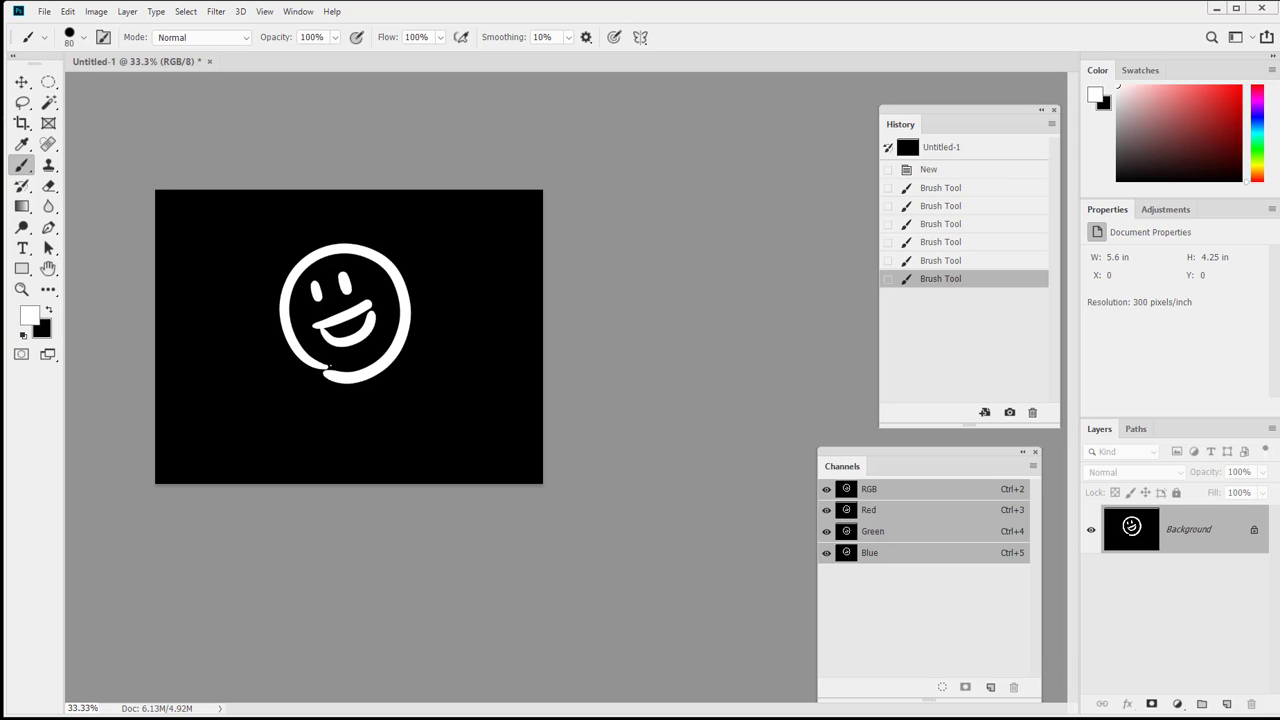
{"action": "left_click_drag", "start_coordinate": [326, 328], "coordinate": [372, 312]}
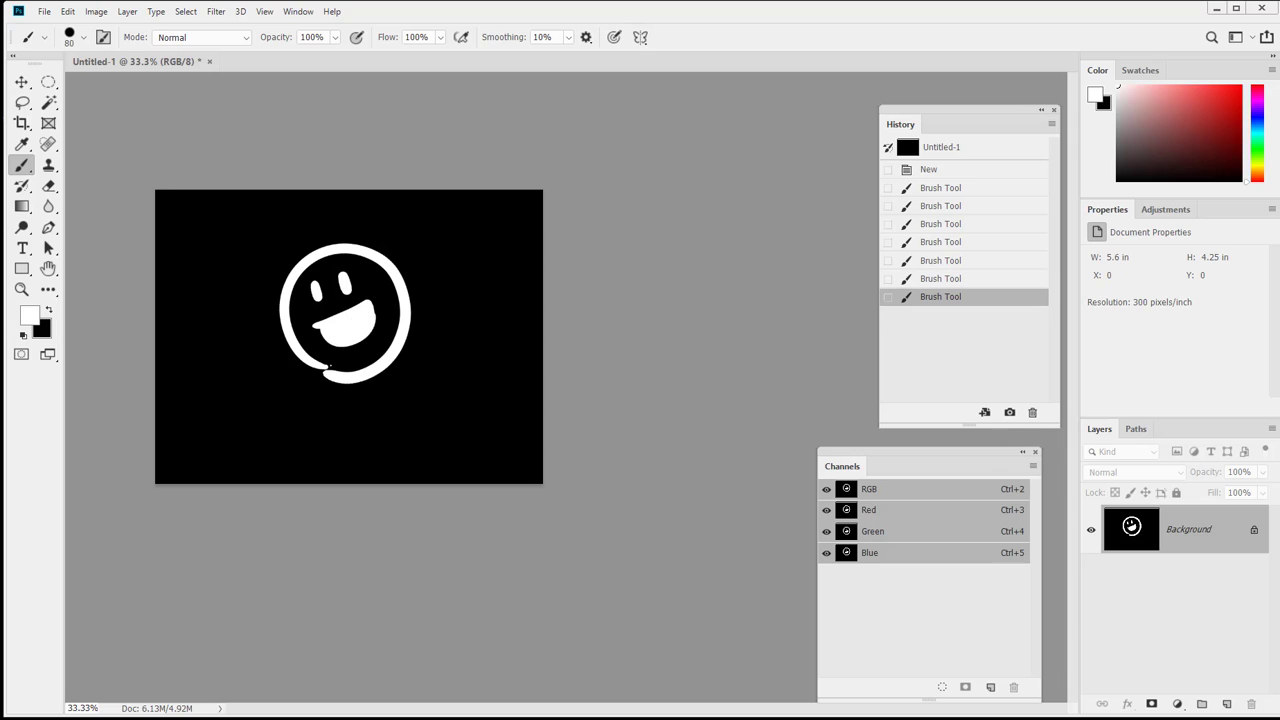
{"action": "mouse_move", "coordinate": [379, 211]}
{"action": "left_mouse_down"}
{"action": "mouse_move", "coordinate": [376, 225]}
{"action": "mouse_move", "coordinate": [396, 228]}
{"action": "left_mouse_up"}
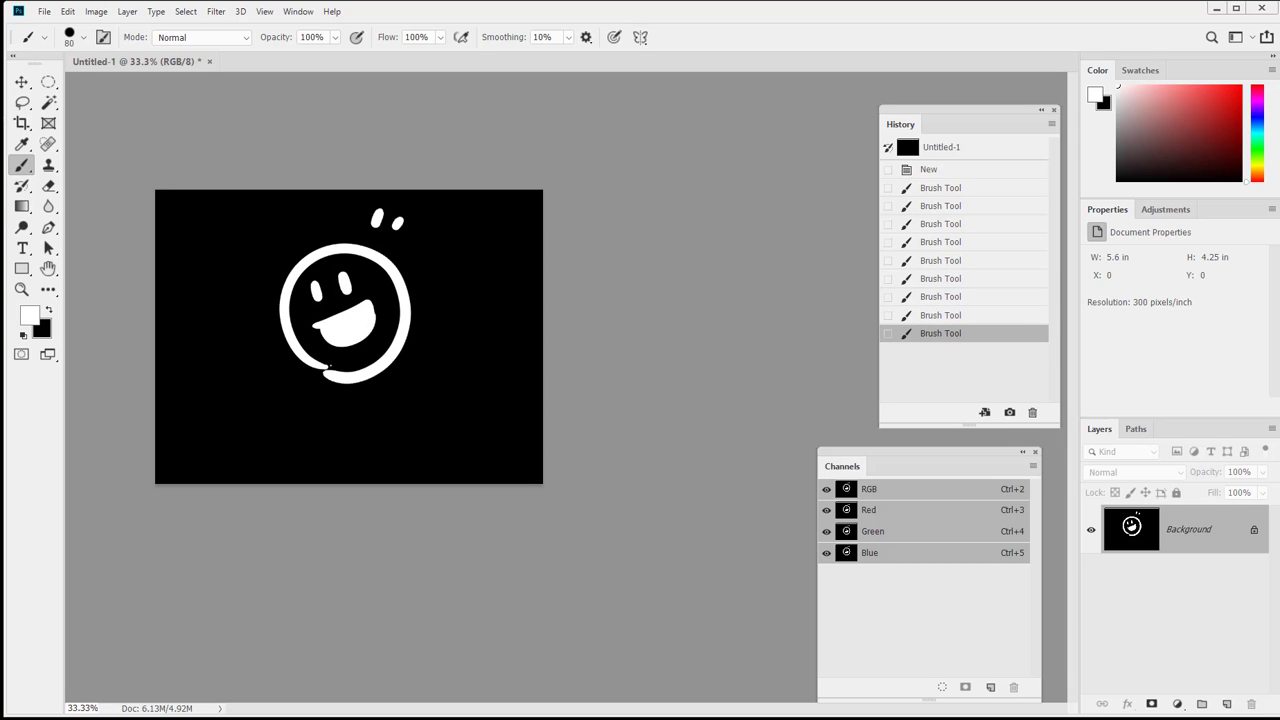
{"action": "left_click_drag", "start_coordinate": [262, 268], "coordinate": [271, 262]}
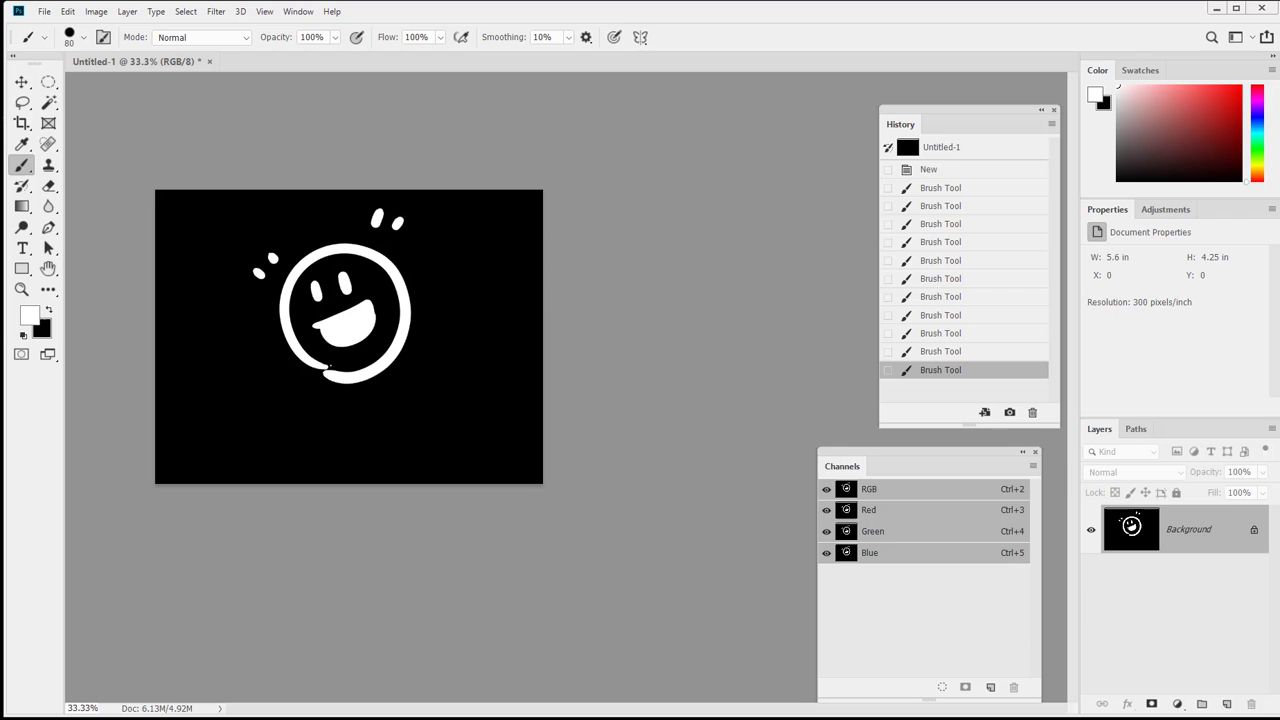
From Save As, create and open a Desktop folder named 'Greetrings From MJC'.
{"action": "left_click", "coordinate": [46, 12]}
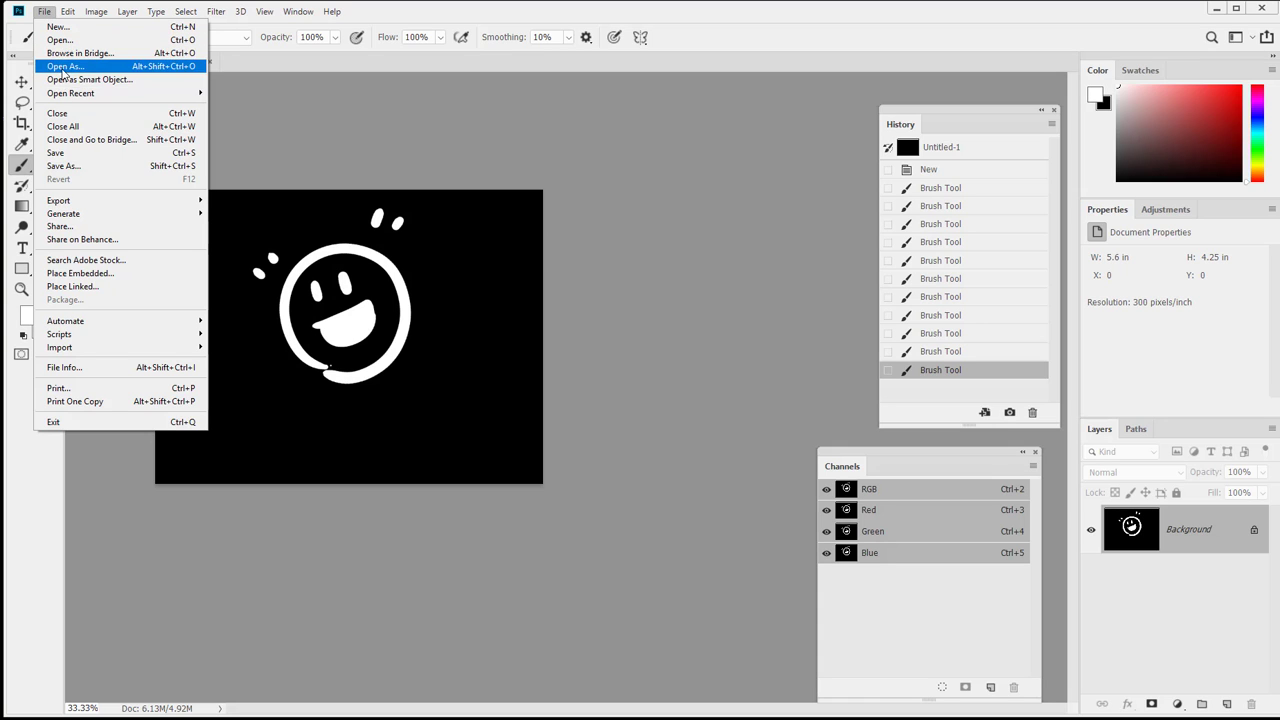
{"action": "left_click", "coordinate": [80, 166]}
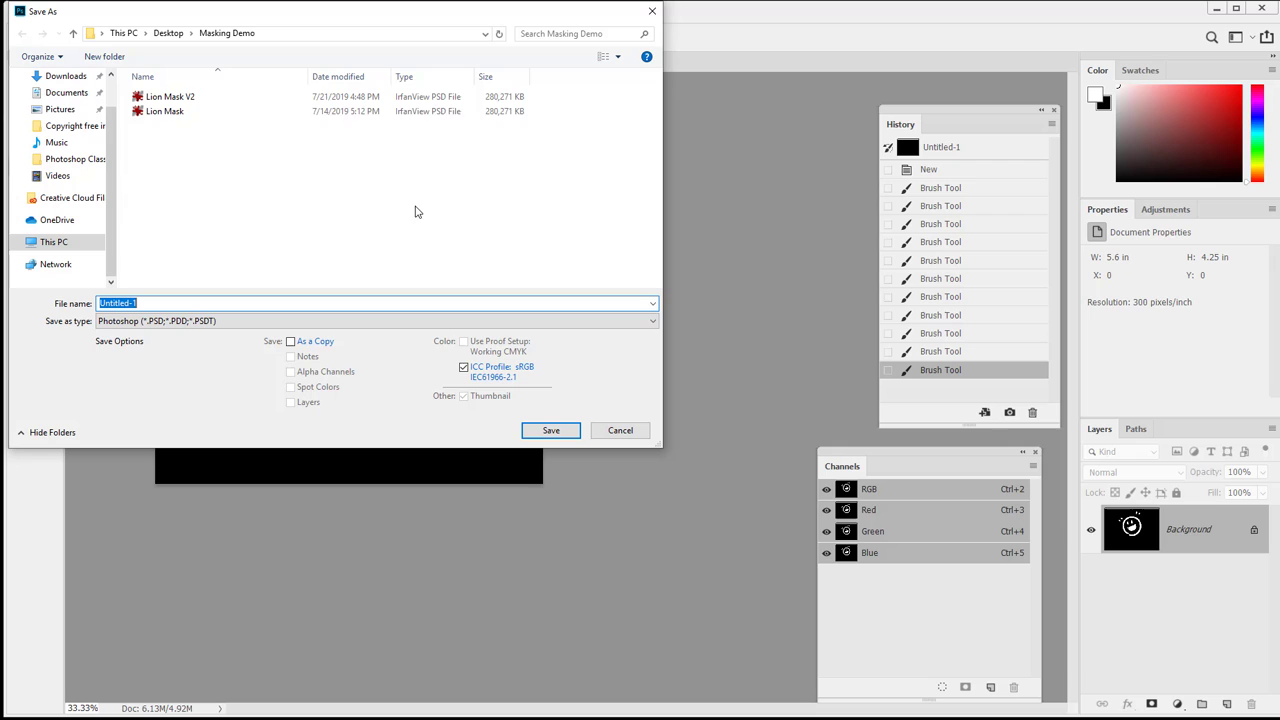
{"action": "left_click", "coordinate": [174, 38]}
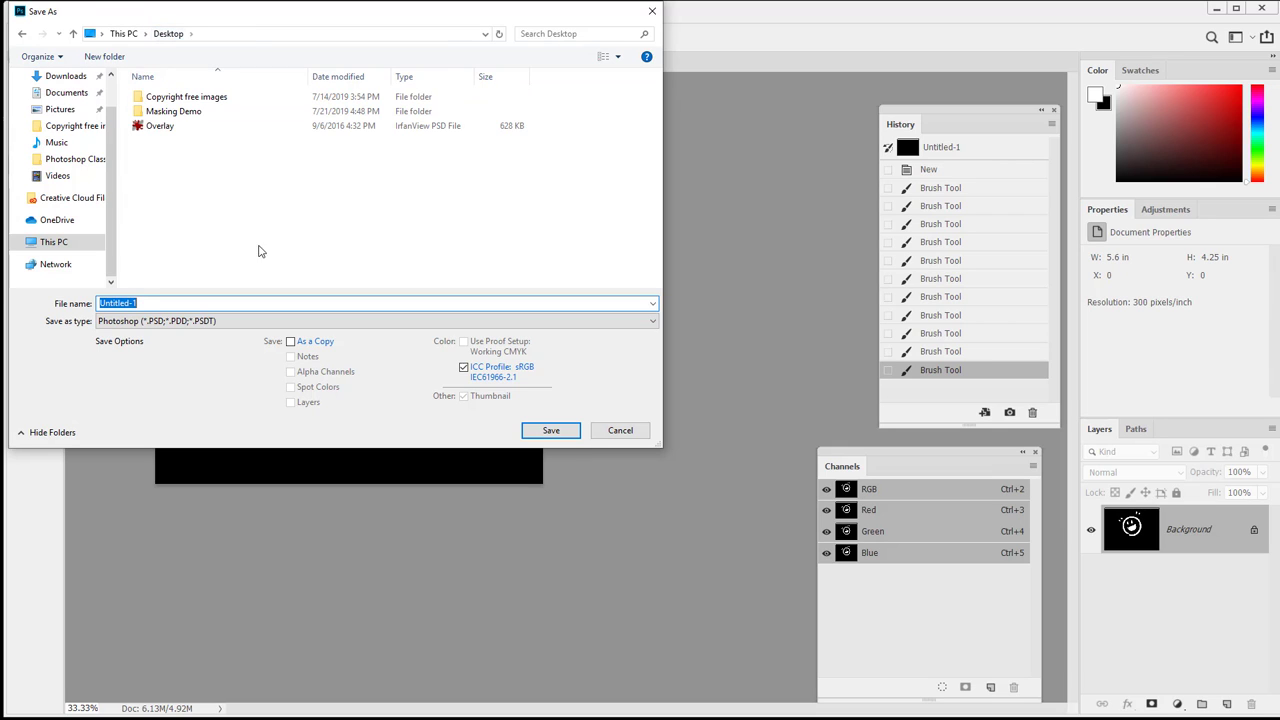
{"action": "right_click", "coordinate": [259, 219]}
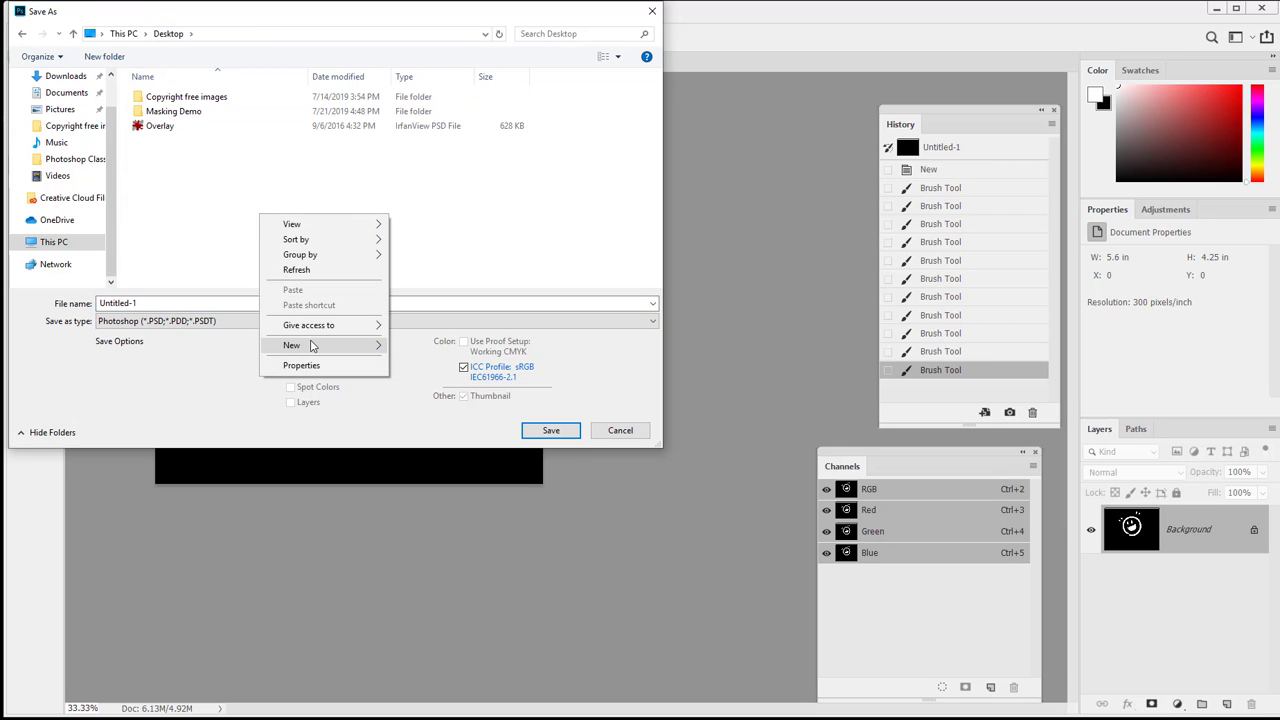
{"action": "mouse_move", "coordinate": [316, 347]}
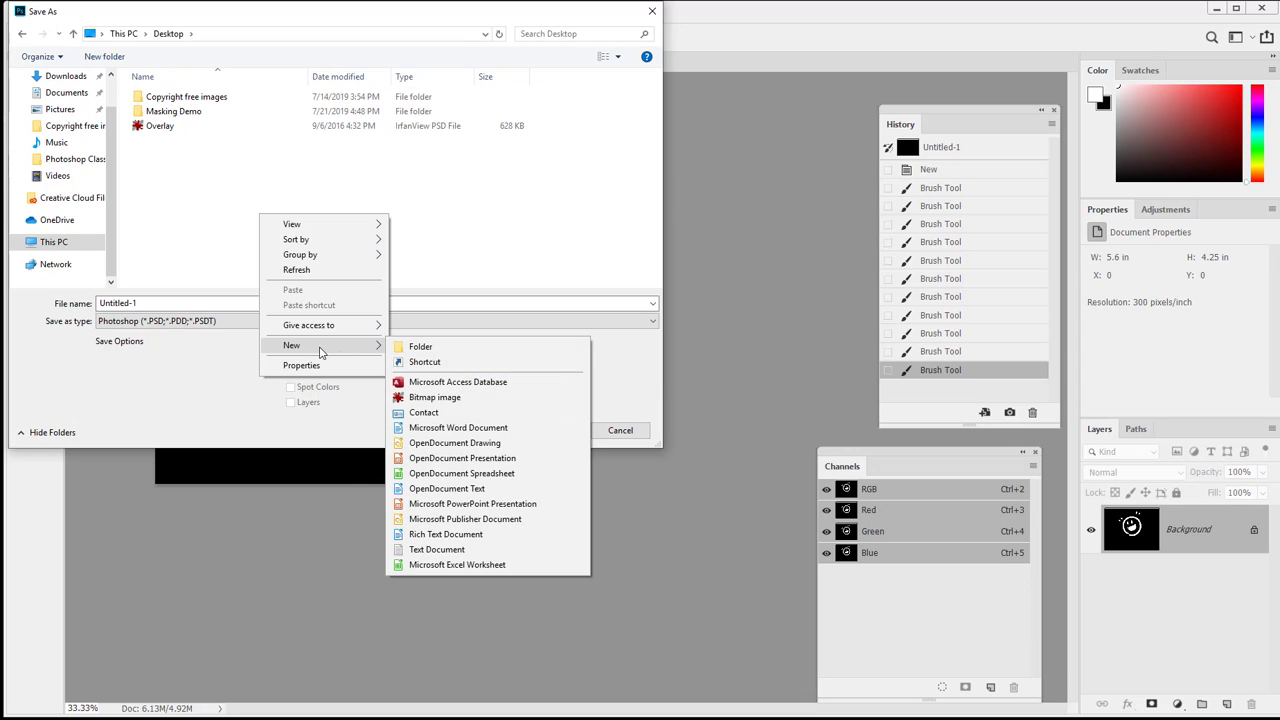
{"action": "left_click", "coordinate": [425, 355]}
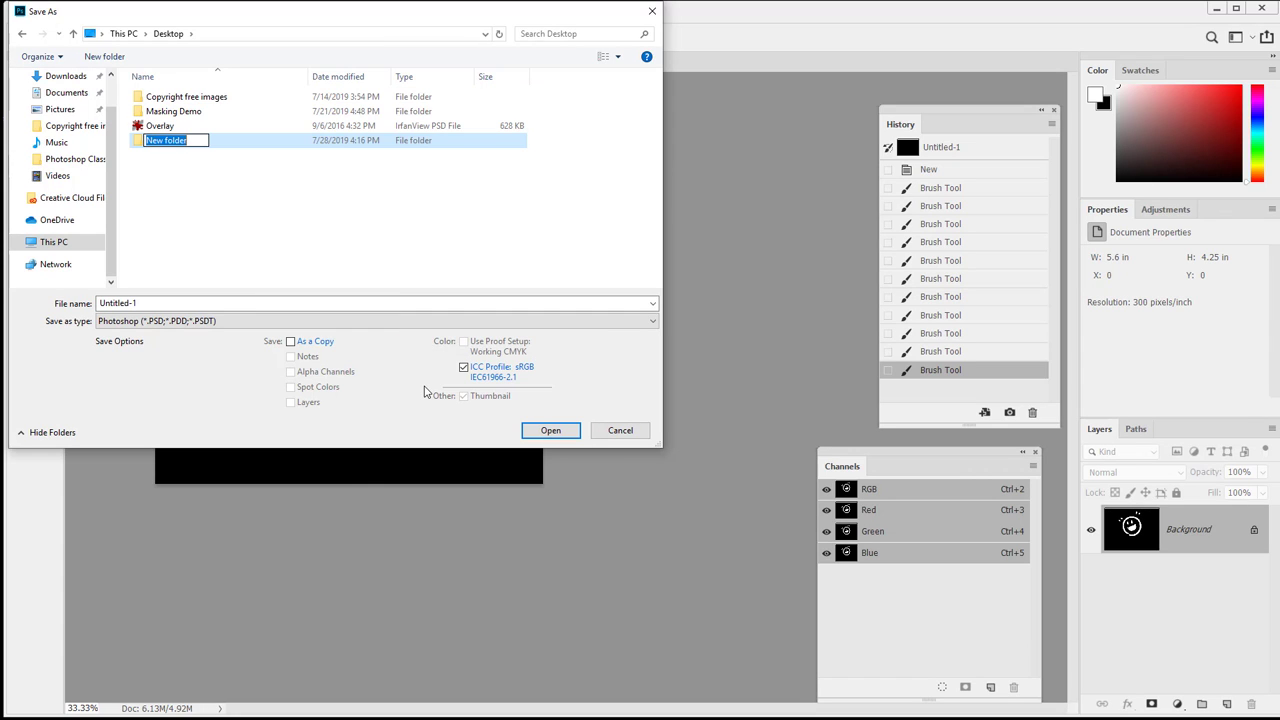
{"action": "type", "text": "Greetrings From MJC"}
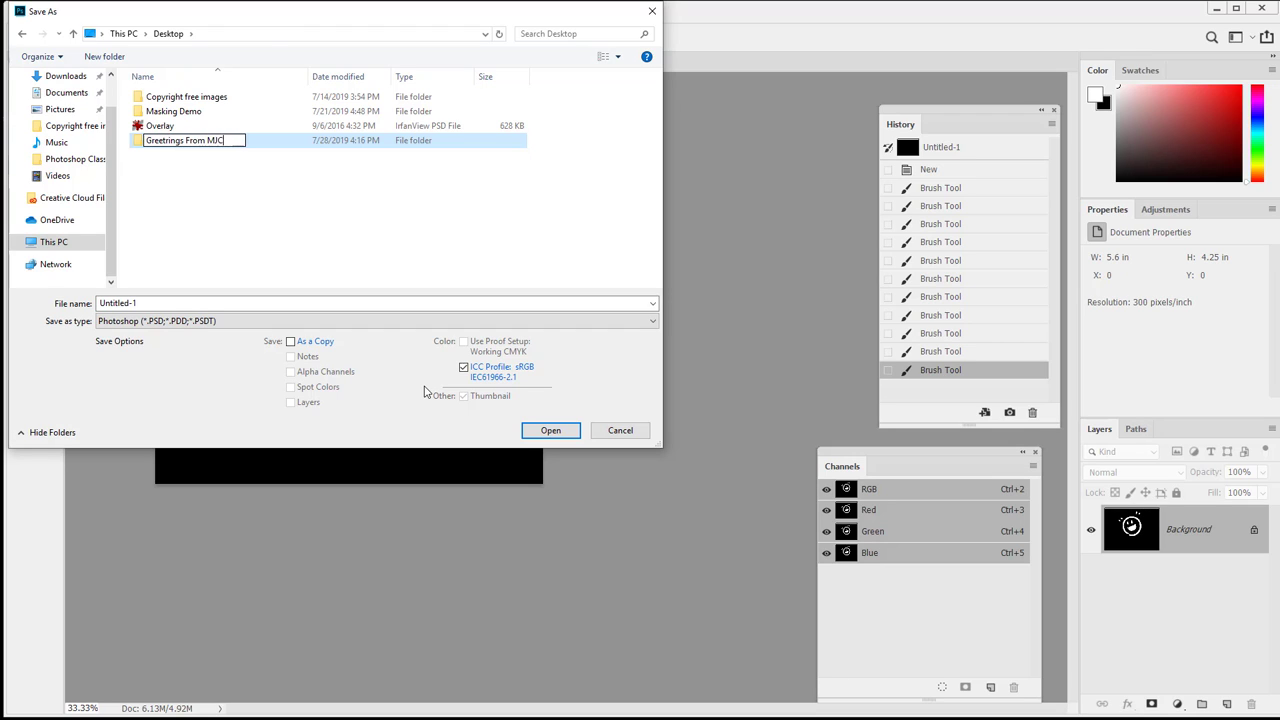
{"action": "key", "text": "Return"}
{"action": "key", "text": "Return"}
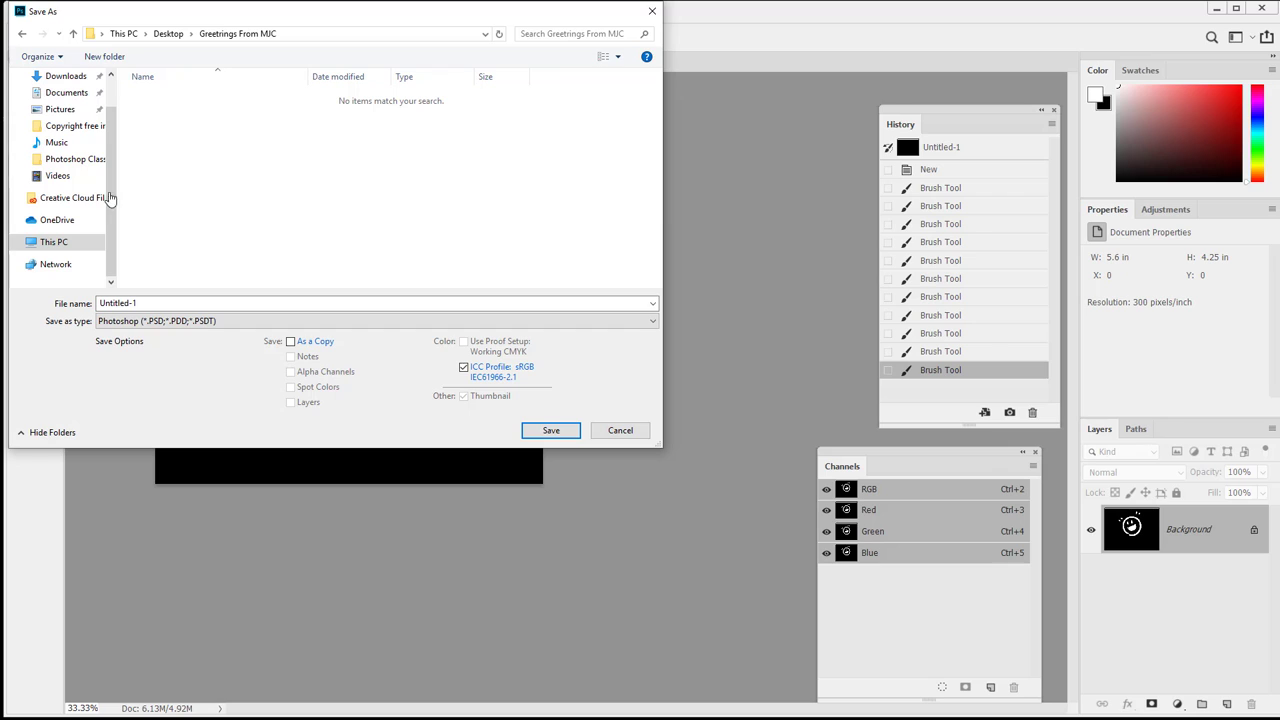
Name the file 'Assingment 2 inprogress001' and save it as the working PSD.
{"action": "left_click", "coordinate": [338, 304]}
{"action": "double_click", "coordinate": [338, 304]}
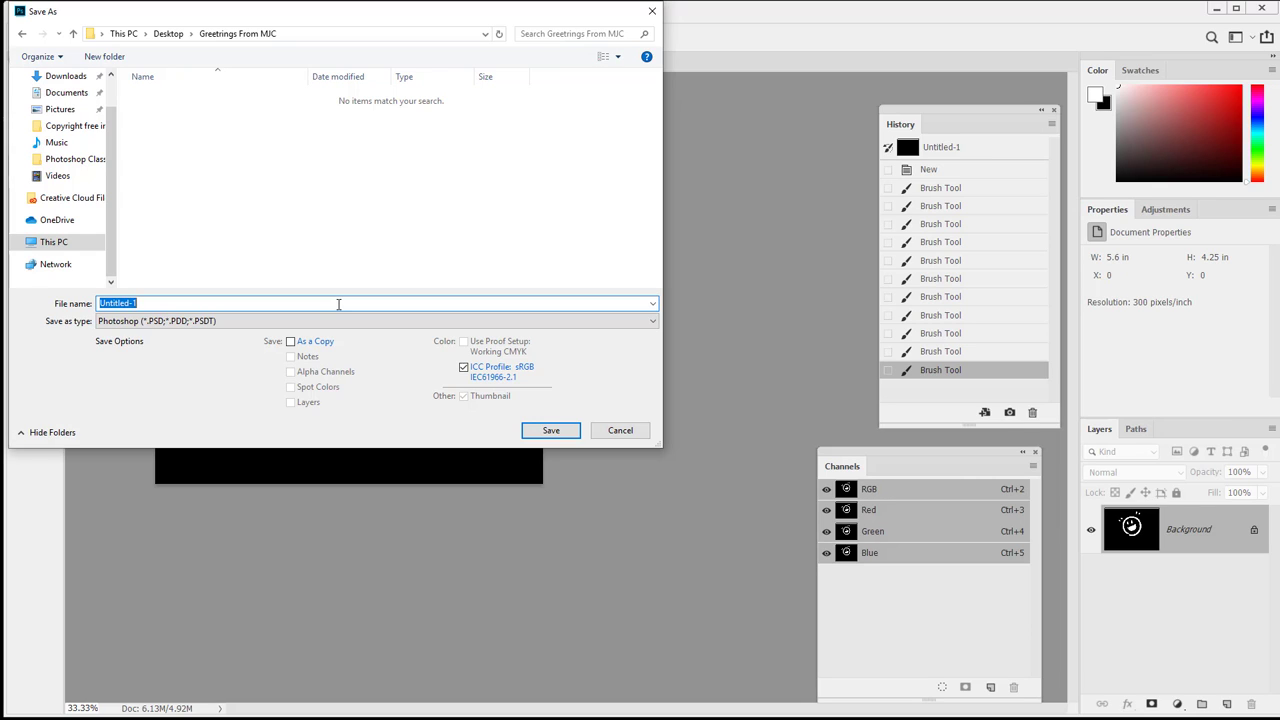
{"action": "type", "text": "Assingment 2 inprogress"}
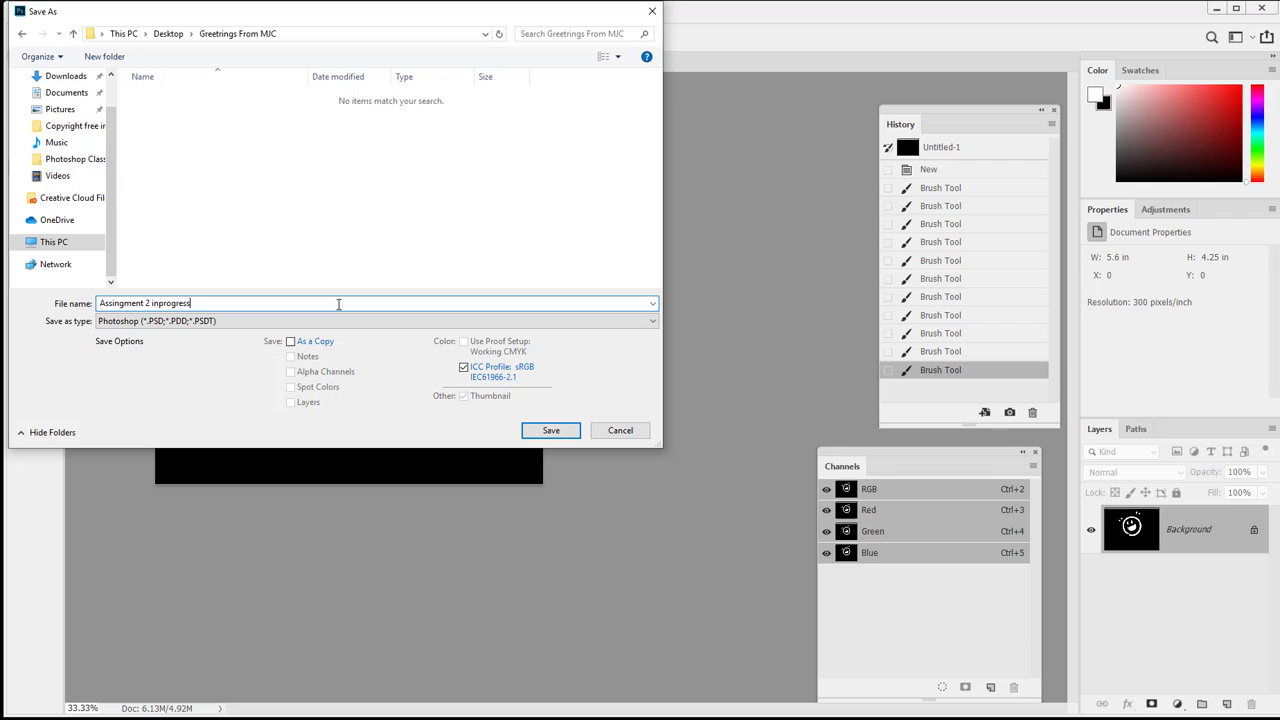
{"action": "key", "text": "Left"}
{"action": "key", "text": "Left"}
{"action": "key", "text": "Left"}
{"action": "key", "text": "Left"}
{"action": "key", "text": "Left"}
{"action": "key", "text": "Left"}
{"action": "key", "text": "Left"}
{"action": "key", "text": "Left"}
{"action": "key", "text": "End"}
{"action": "type", "text": "001"}
{"action": "key", "text": "Return"}
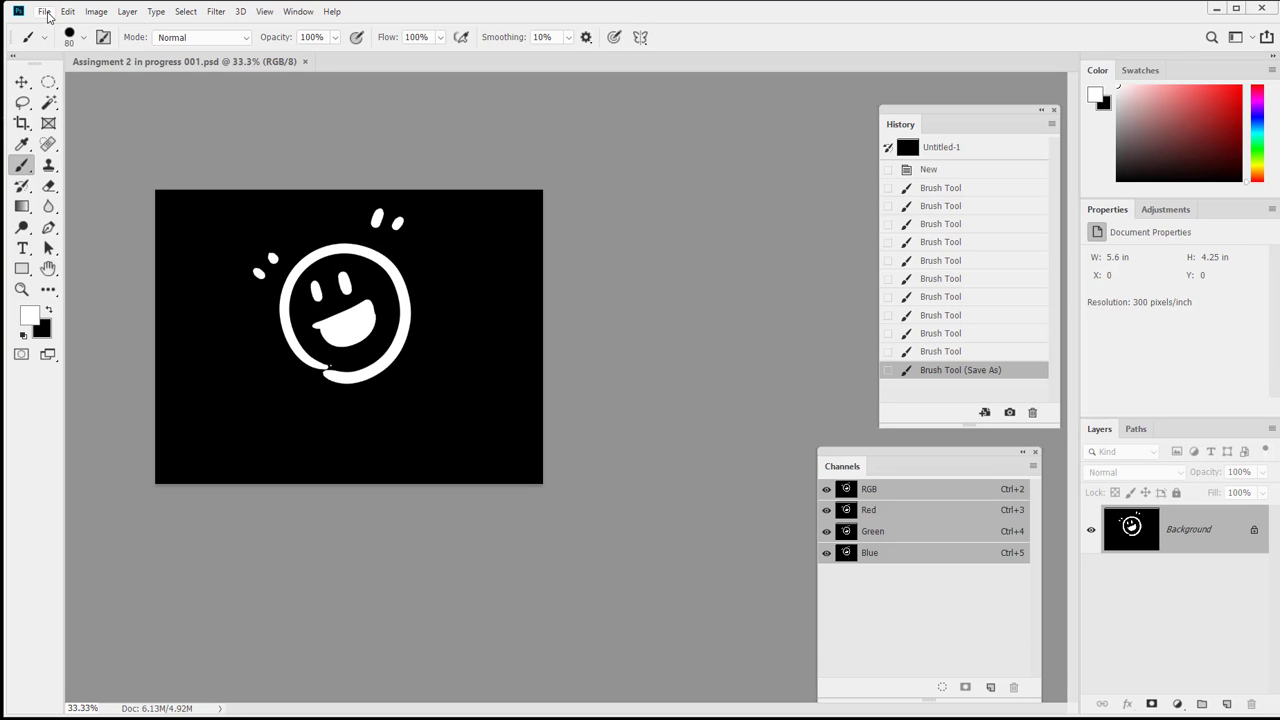
In Image Size, change the resolution from 300 to 150 pixels/inch and apply.
{"action": "left_click", "coordinate": [100, 13]}
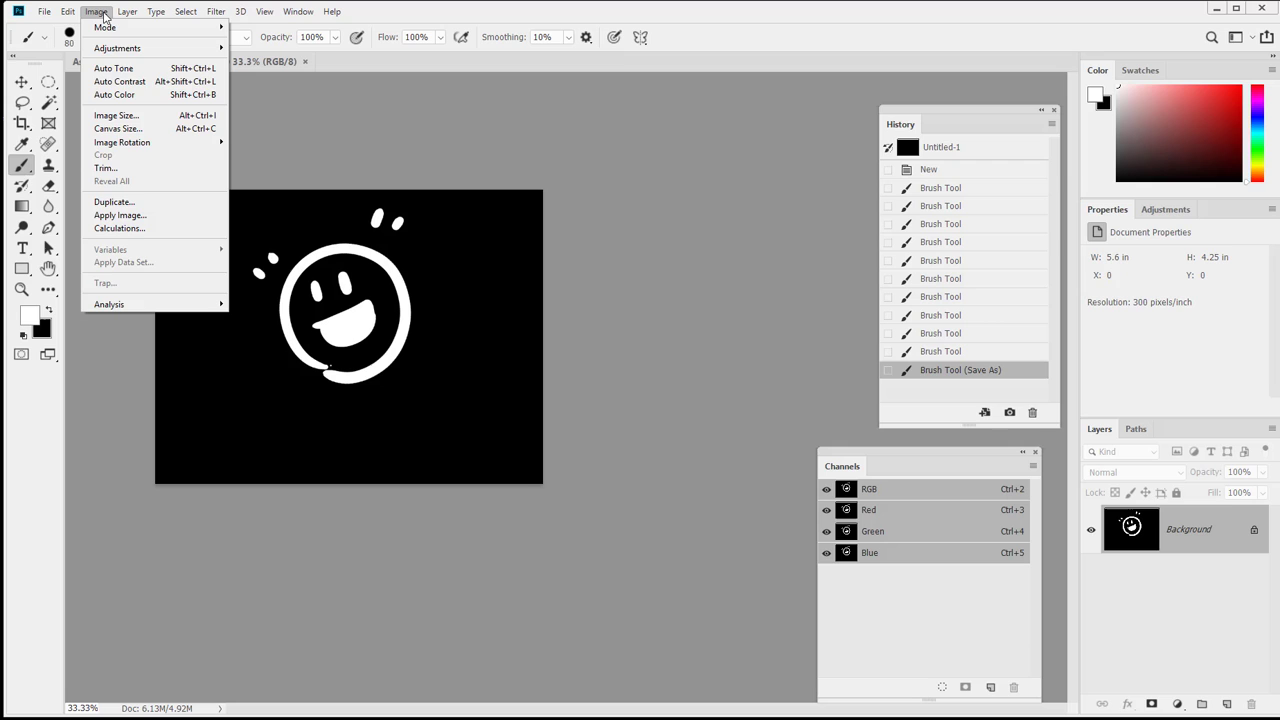
{"action": "left_click", "coordinate": [116, 115]}
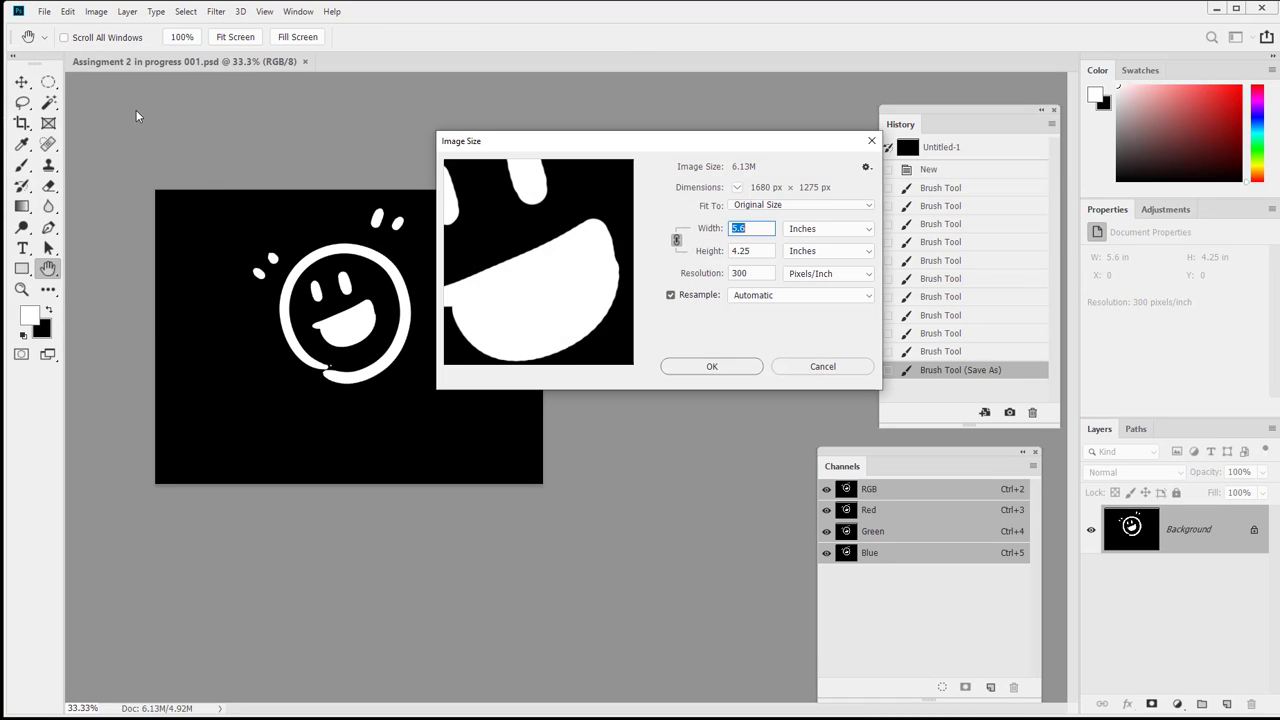
{"action": "left_click", "coordinate": [770, 273]}
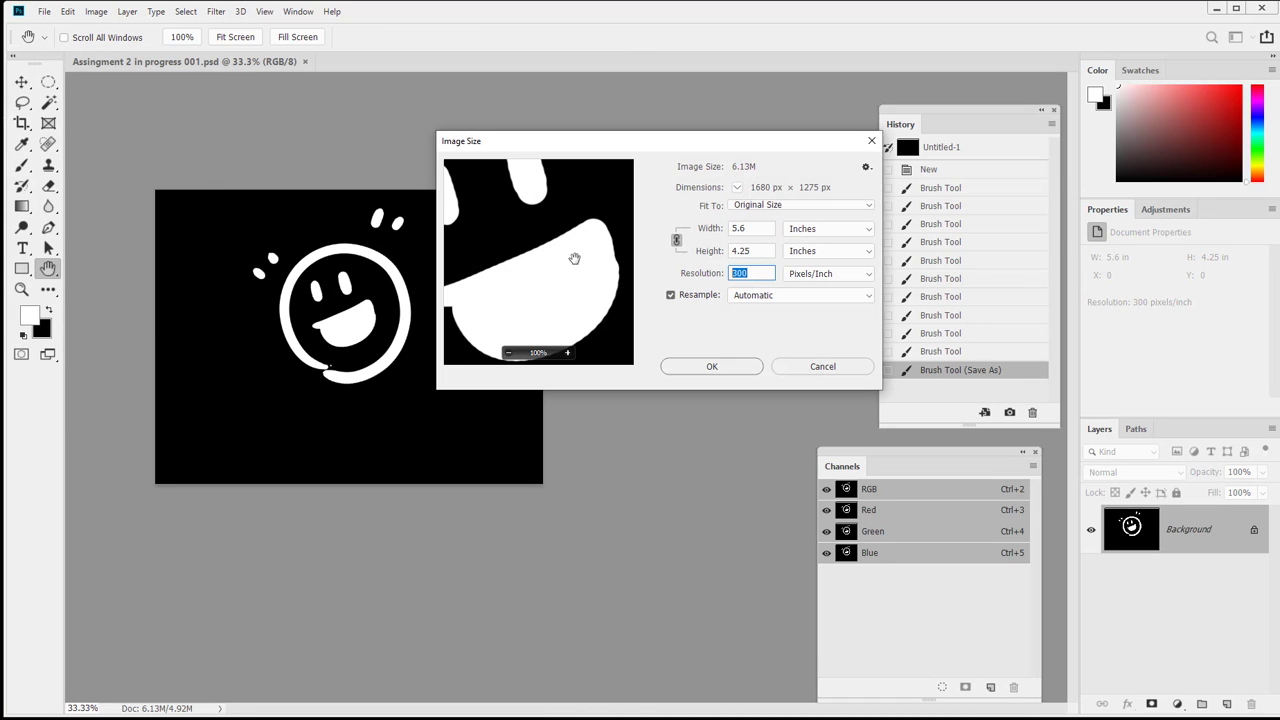
{"action": "type", "text": "150"}
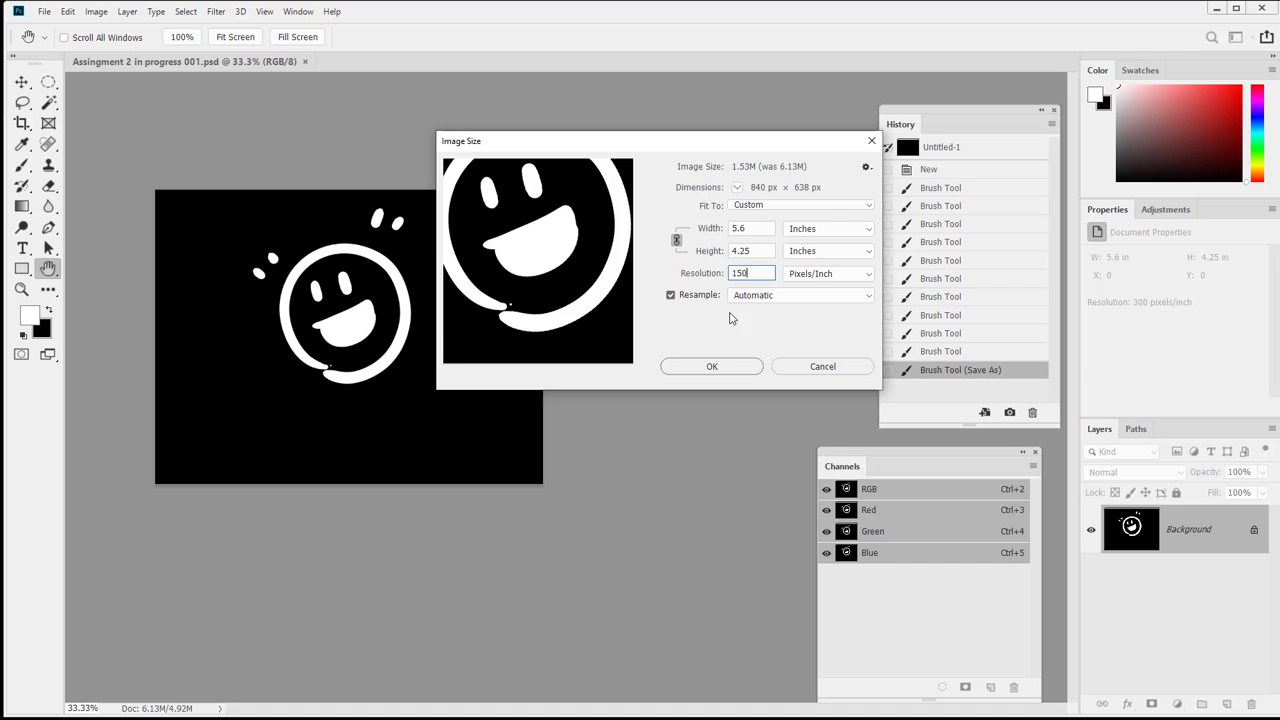
{"action": "left_click", "coordinate": [713, 366]}
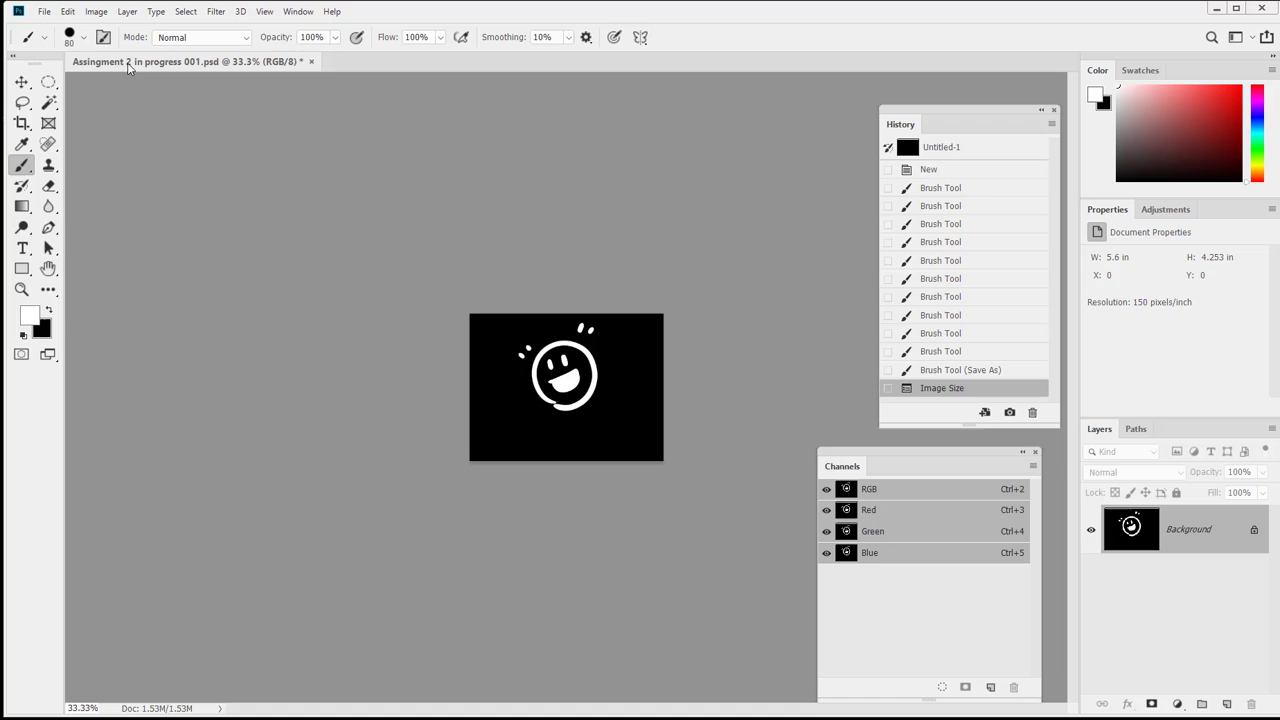
Save As a new PSD named with the student's last name, first name and 02.
{"action": "left_click", "coordinate": [44, 11]}
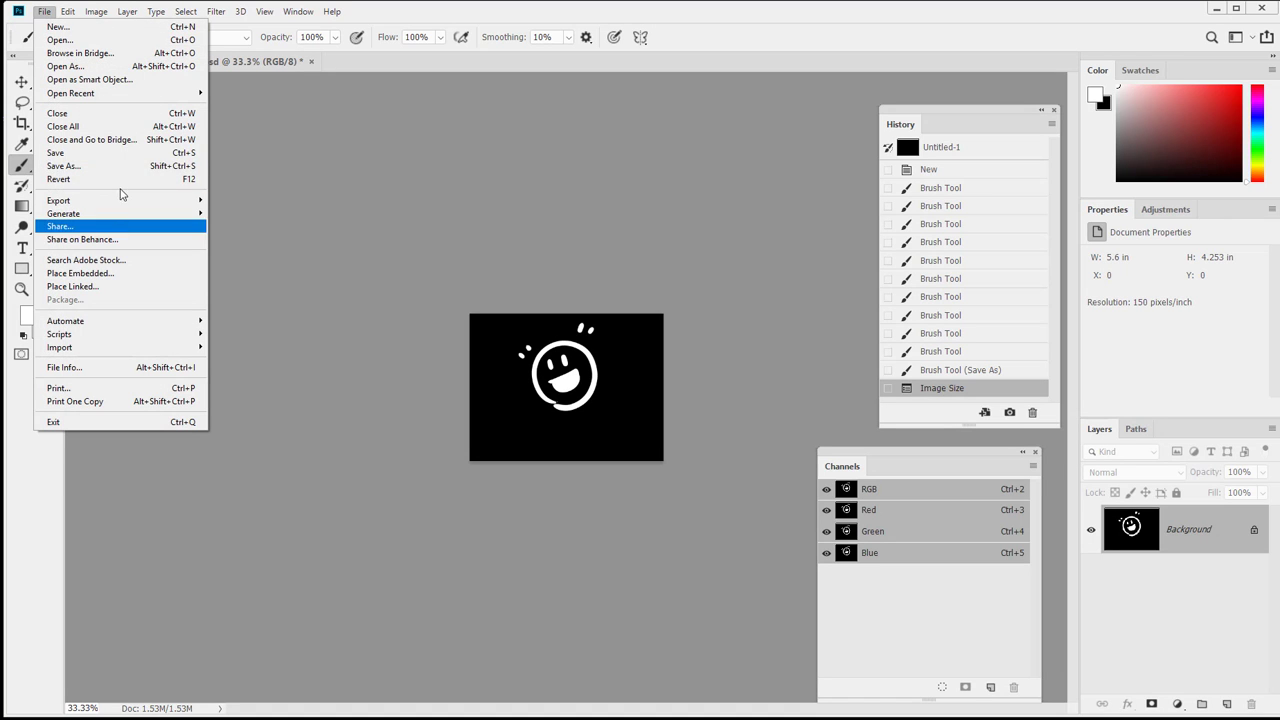
{"action": "left_click", "coordinate": [63, 166]}
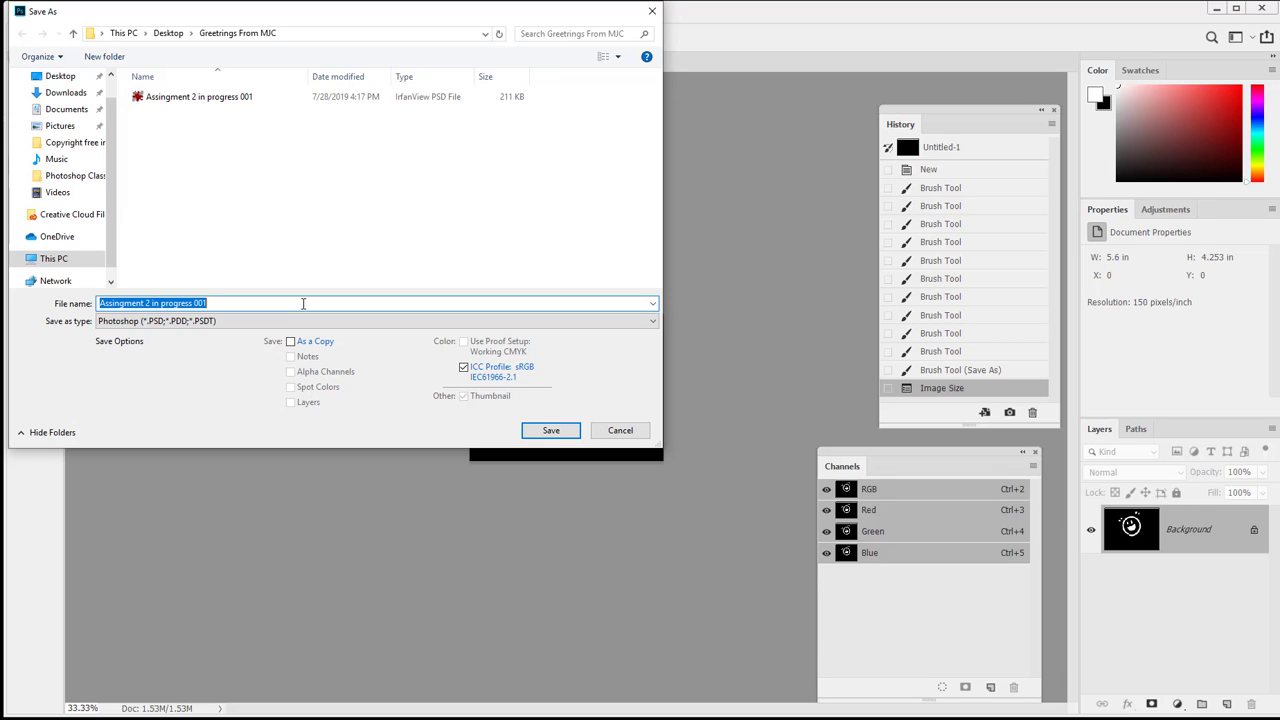
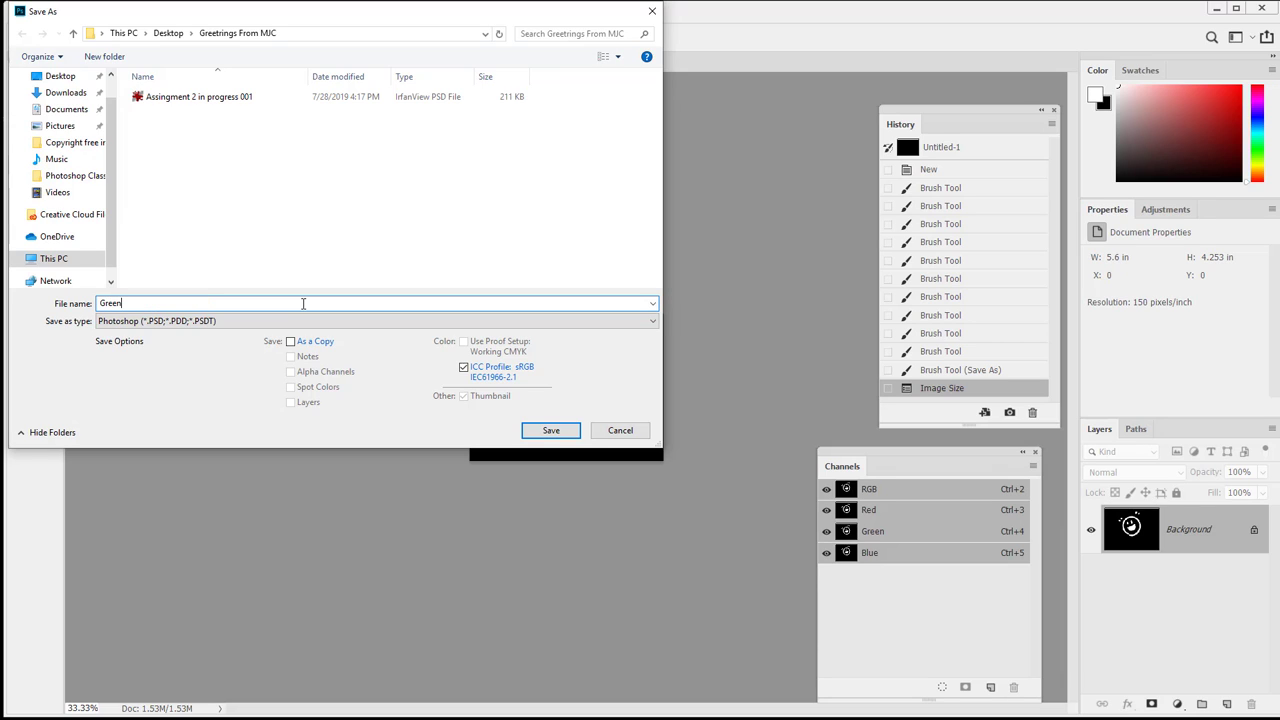
{"action": "key", "text": "Return"}
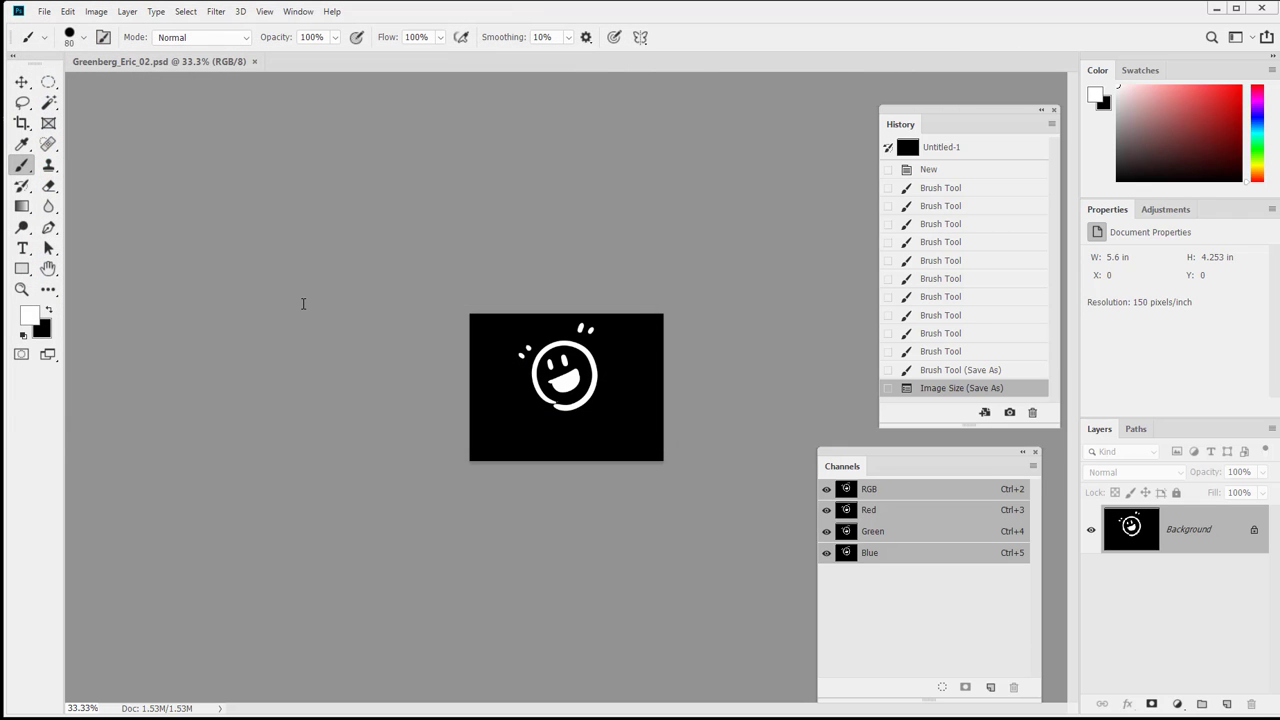